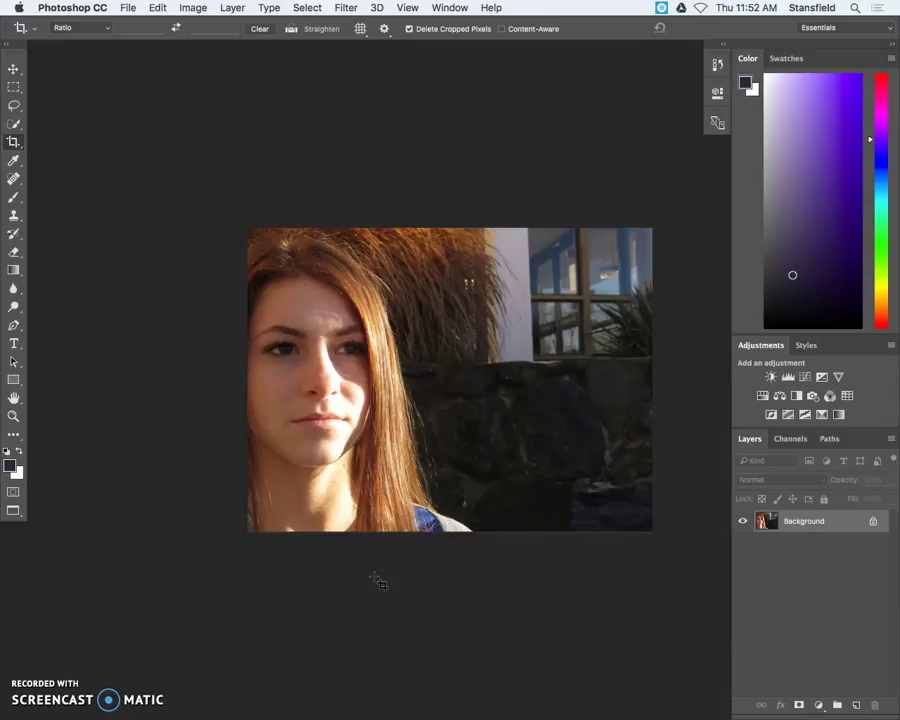
Step: Open Shadows/Highlights and settle the Shadows amount at about 15% after testing 0 and 100
left_click(194, 9)
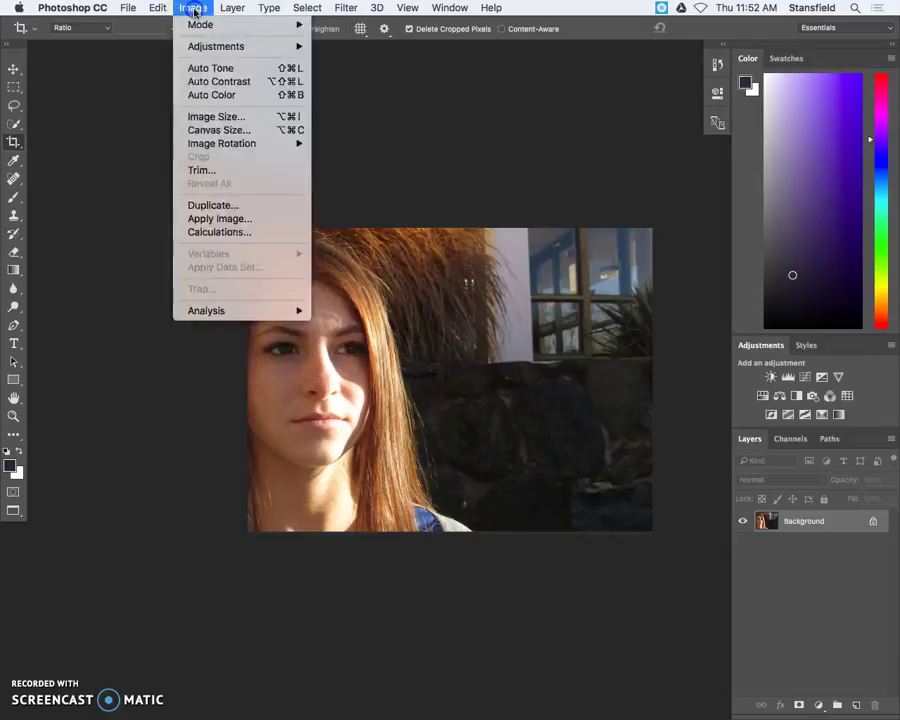
mouse_move(298, 45)
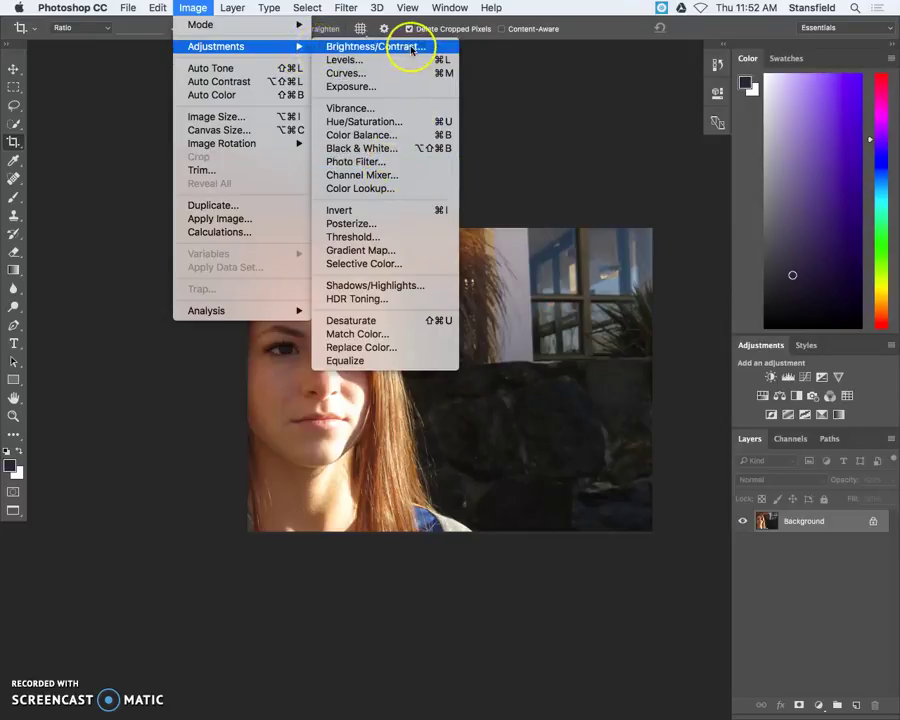
left_click(393, 291)
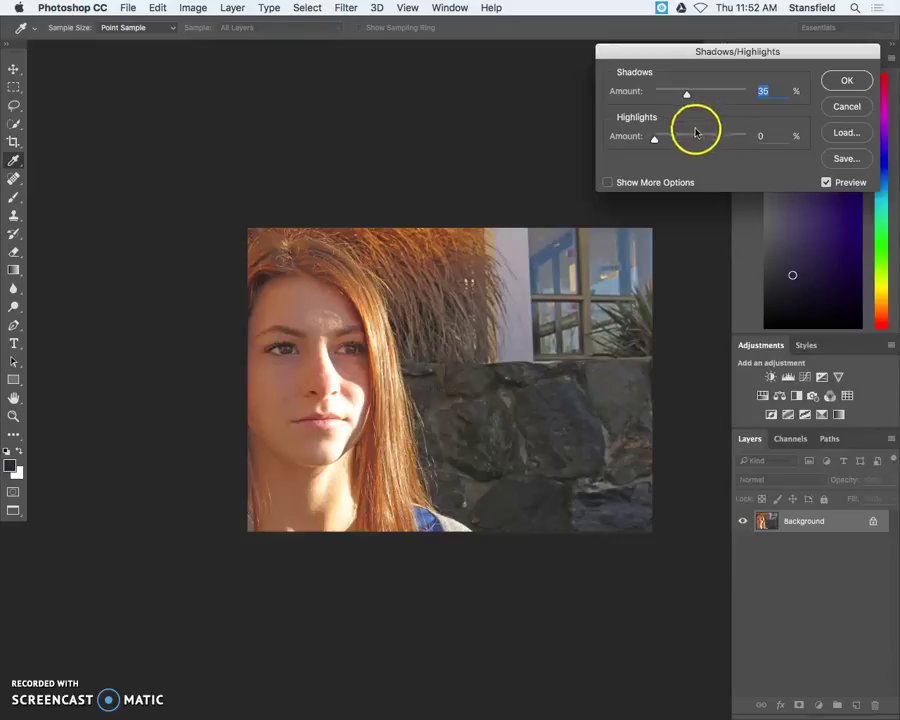
left_click_drag(731, 54, 530, 68)
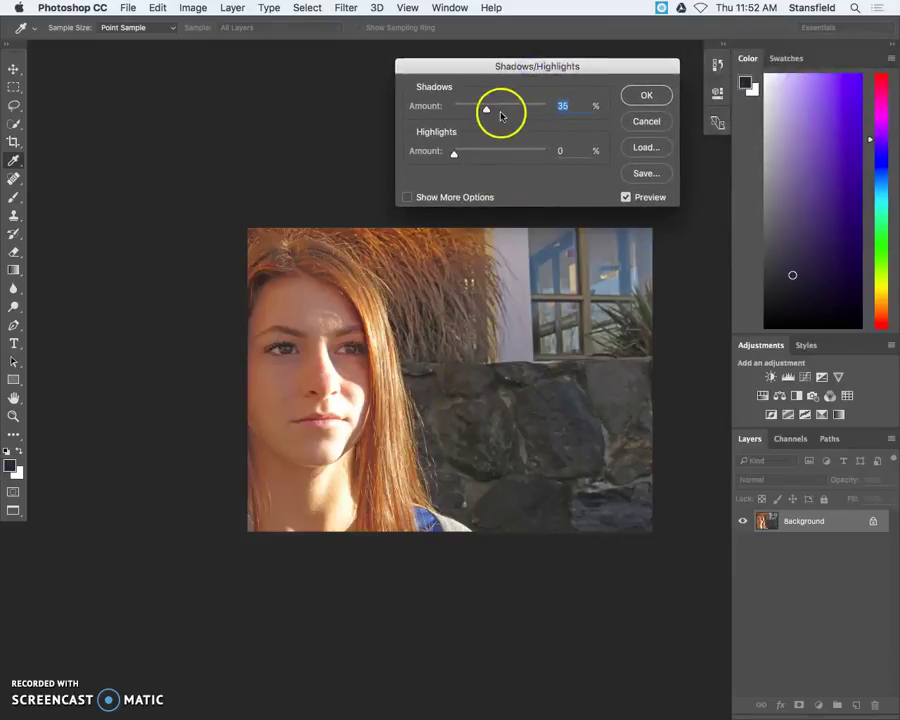
double_click(562, 105)
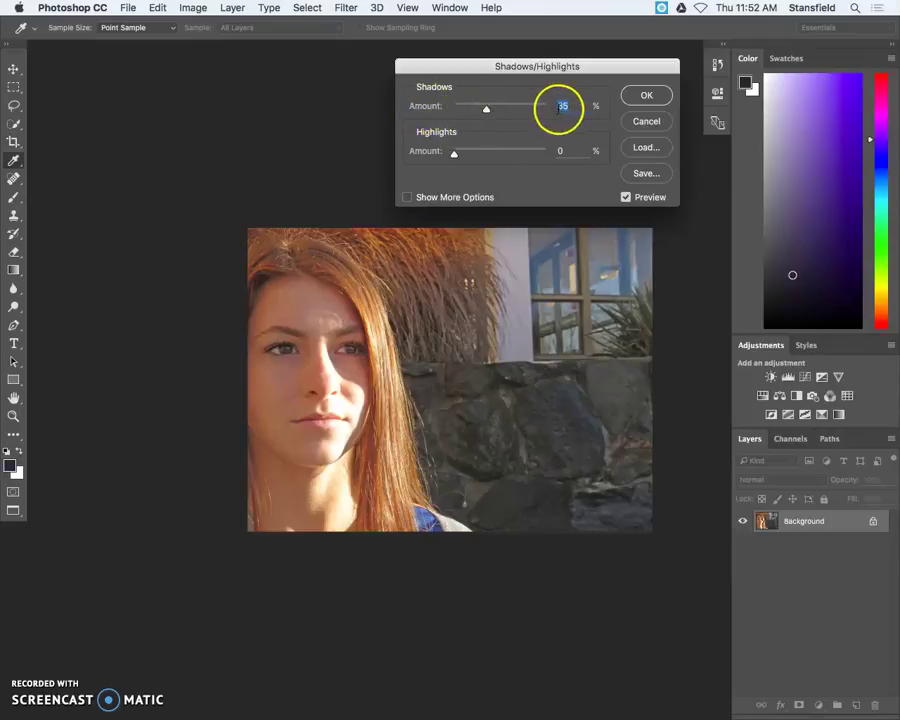
left_click_drag(487, 110, 394, 104)
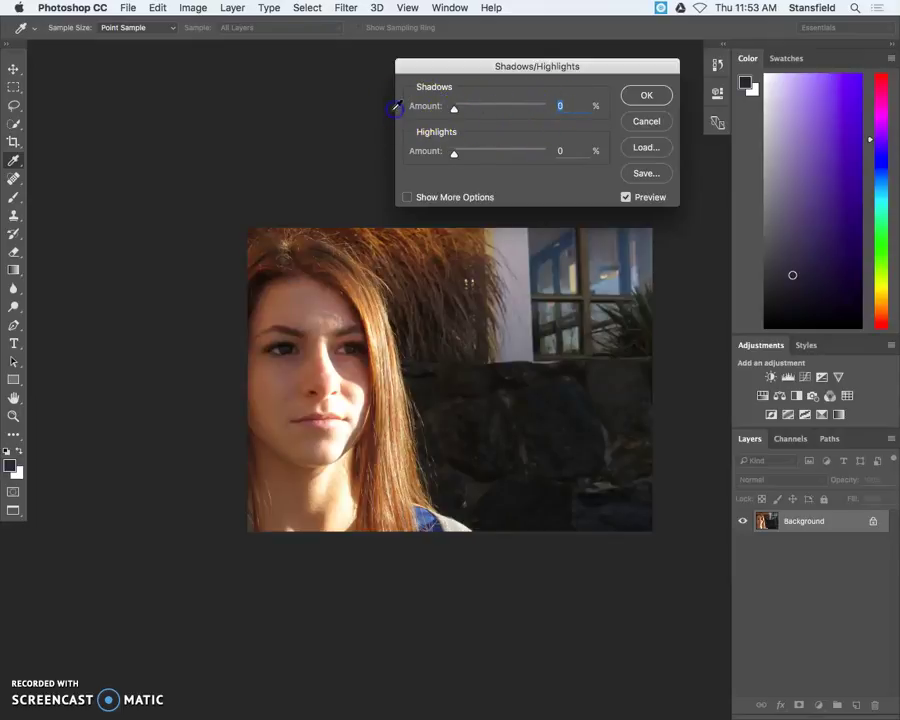
left_click_drag(454, 109, 465, 111)
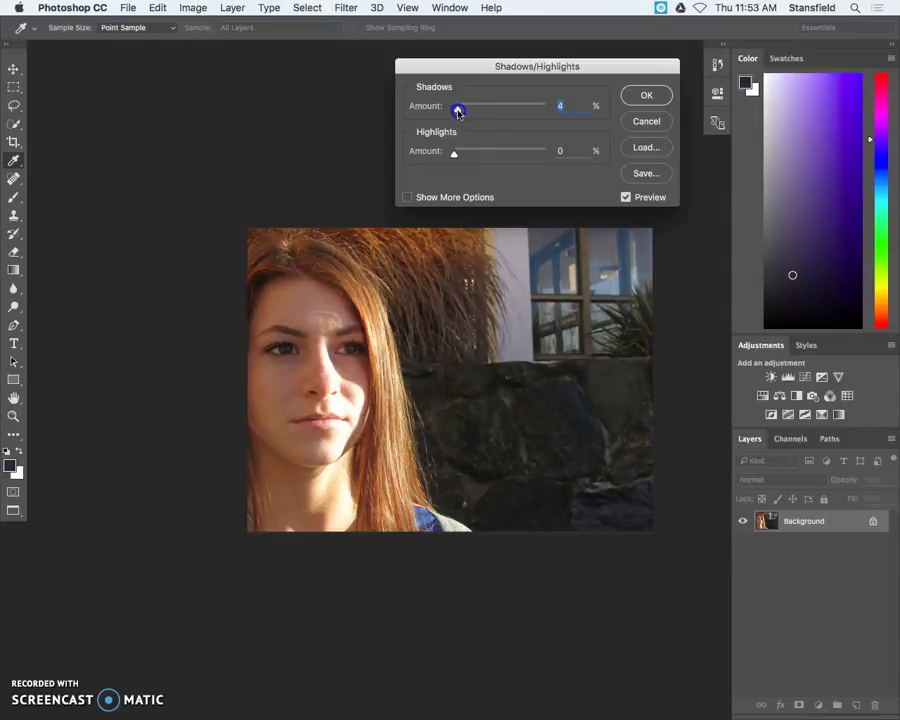
left_click_drag(460, 111, 468, 112)
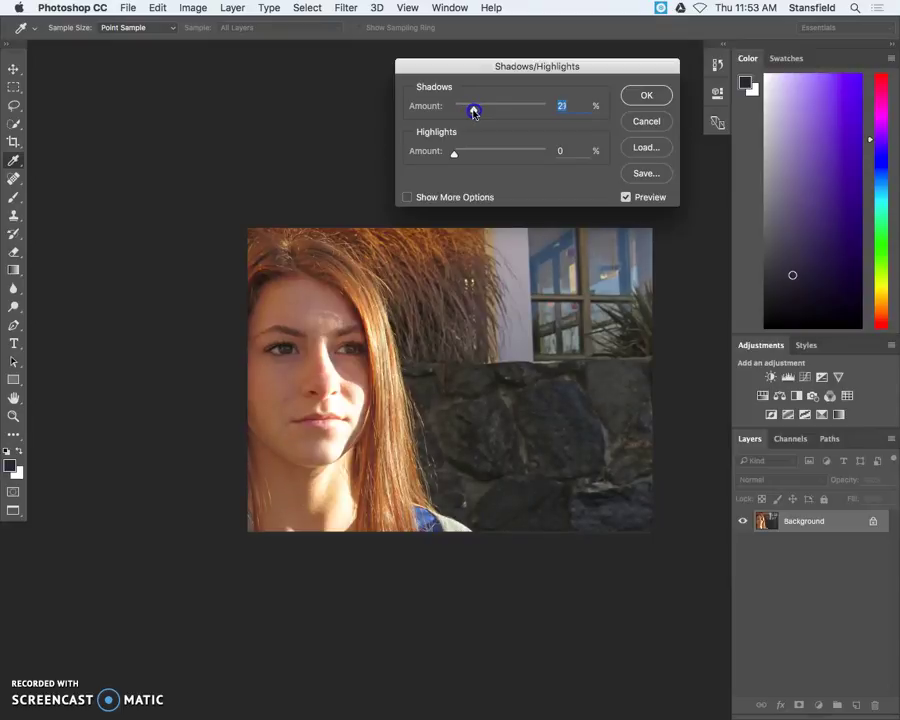
left_click_drag(480, 112, 597, 114)
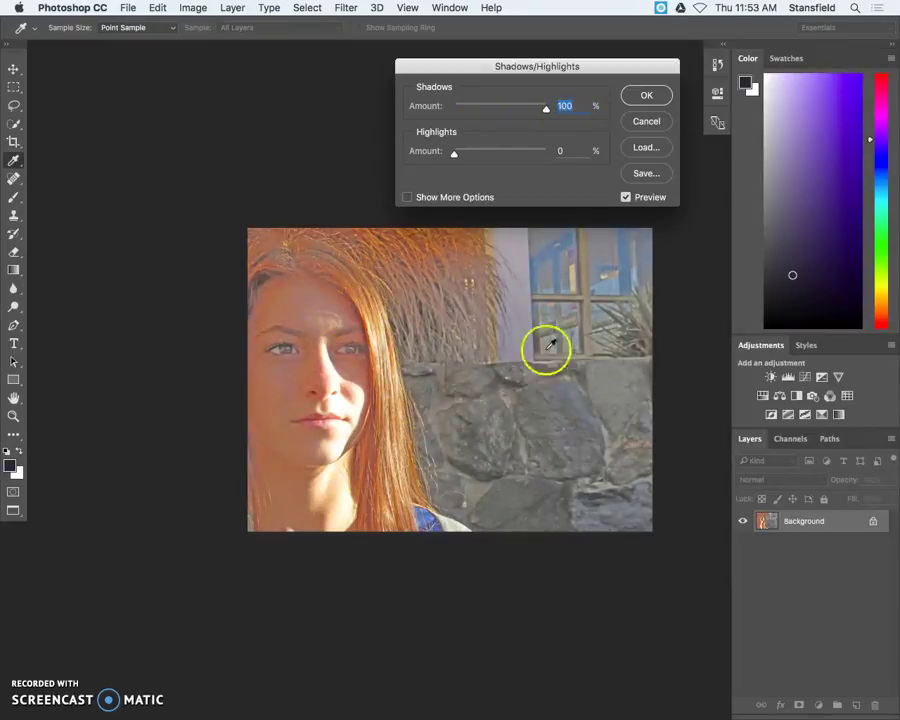
left_click_drag(546, 107, 414, 110)
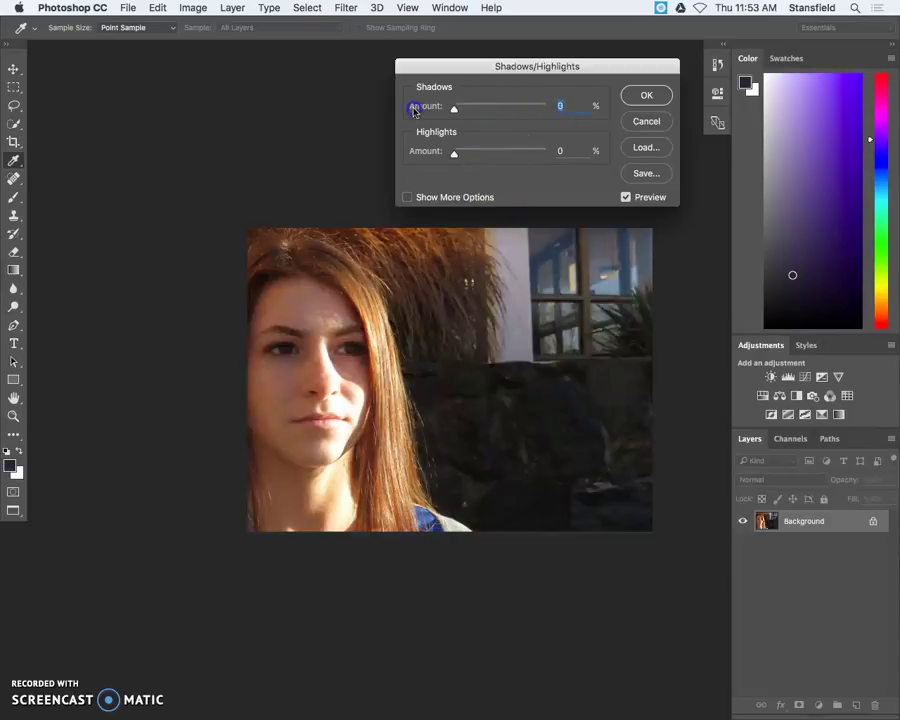
left_click_drag(470, 106, 466, 110)
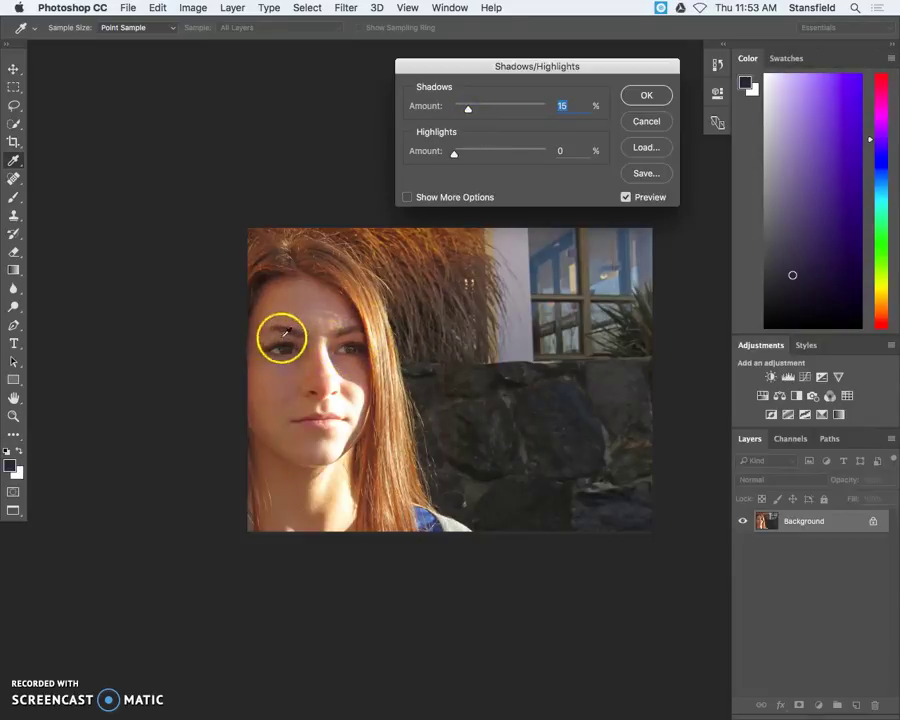
Step: Compare with the original, return Highlights amount to 0%, and apply the adjustment
left_click(626, 198)
left_click(627, 199)
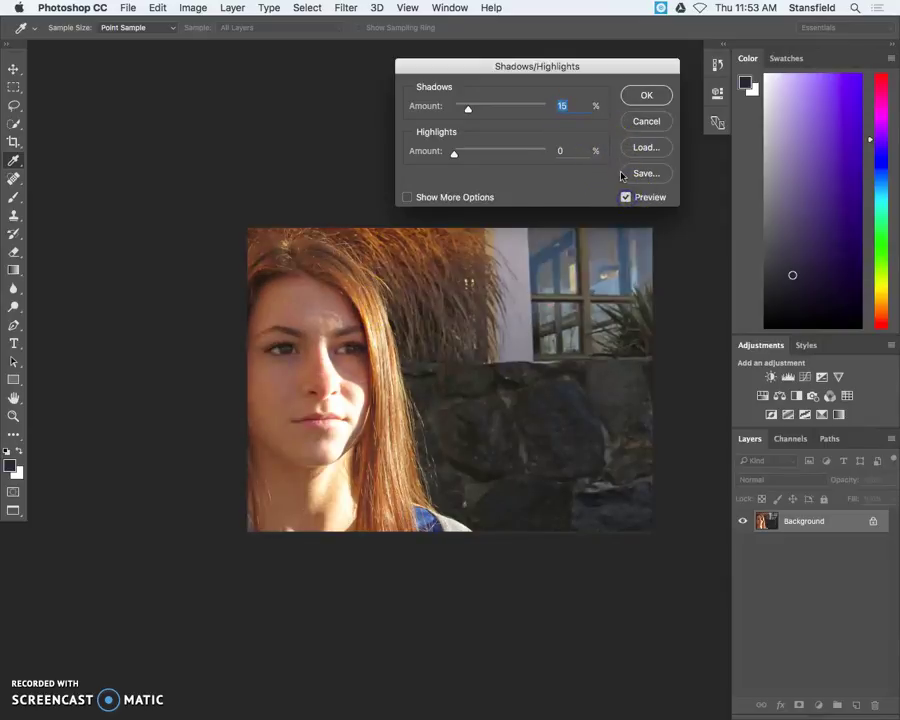
left_click(481, 152)
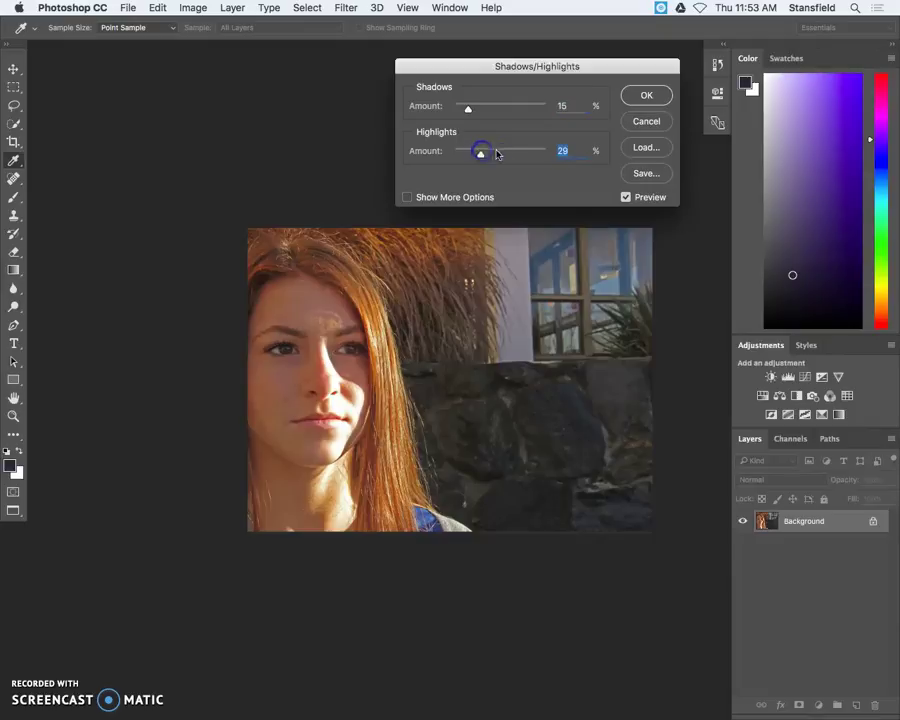
left_click_drag(497, 153, 557, 155)
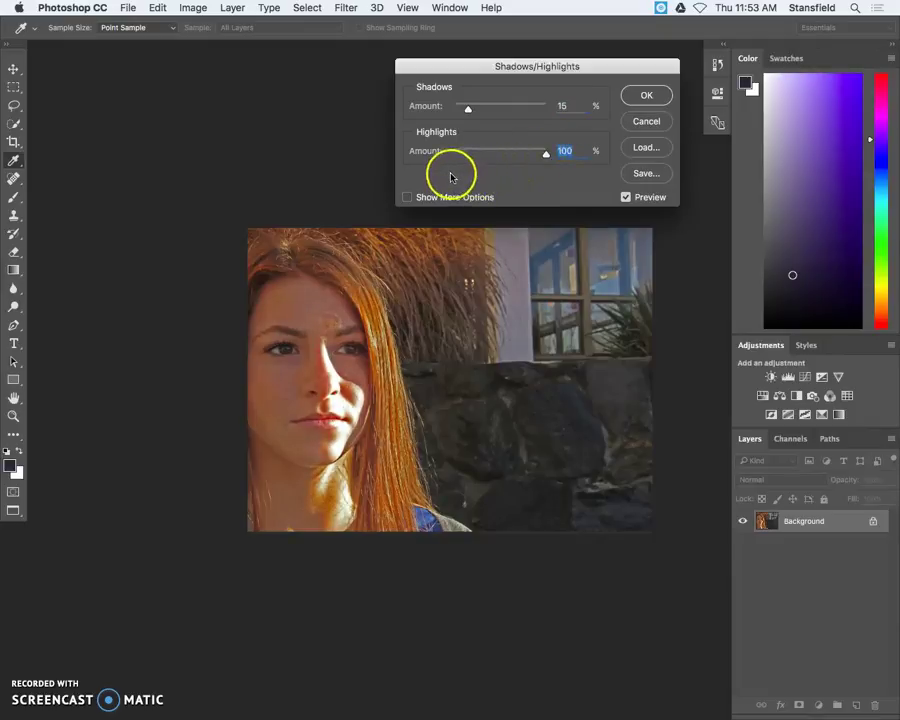
left_click_drag(478, 154, 436, 157)
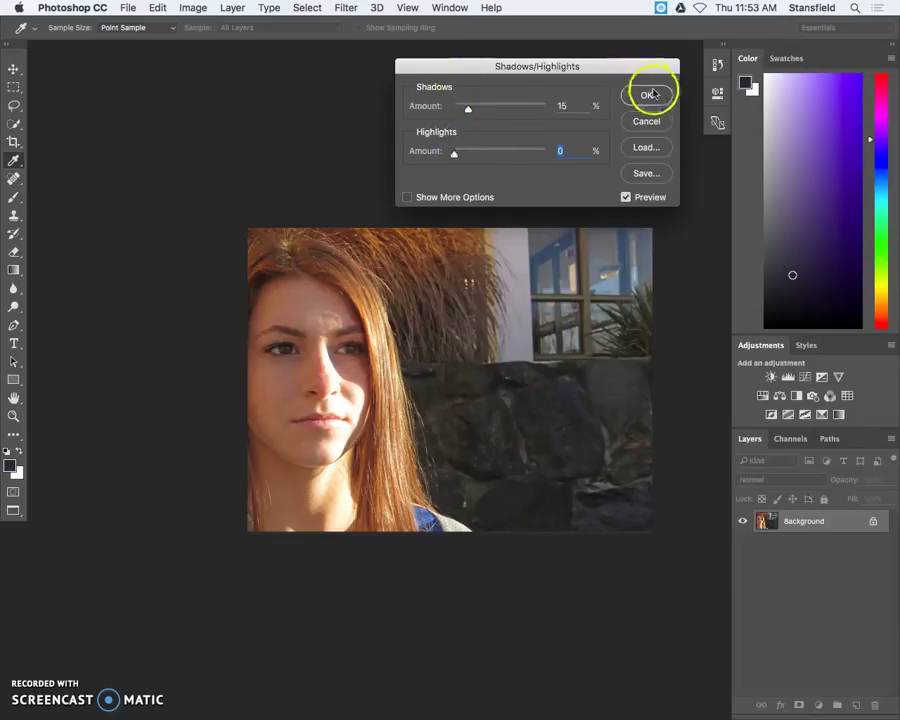
key("Return")
key("c")
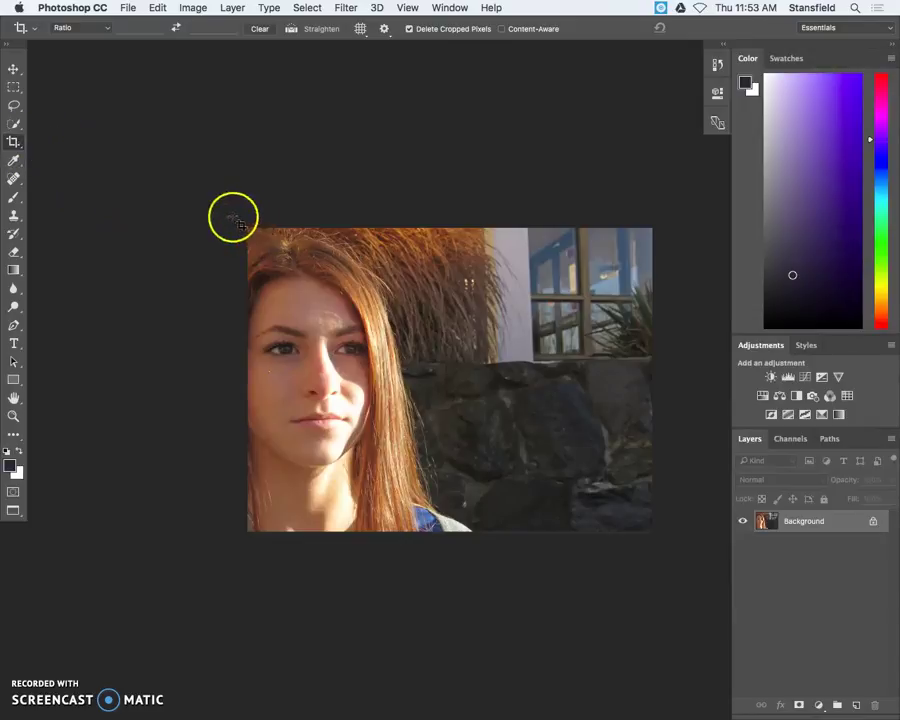
Step: Crop the photo, trimming a strip off the top and the window area on the right
left_click_drag(247, 229, 634, 497)
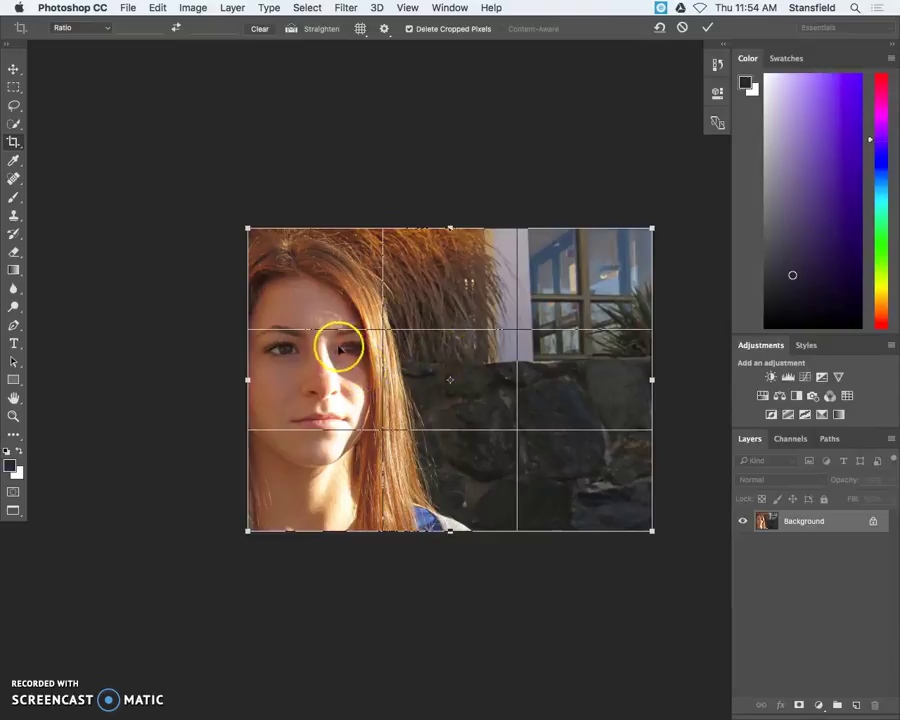
left_click_drag(451, 228, 452, 257)
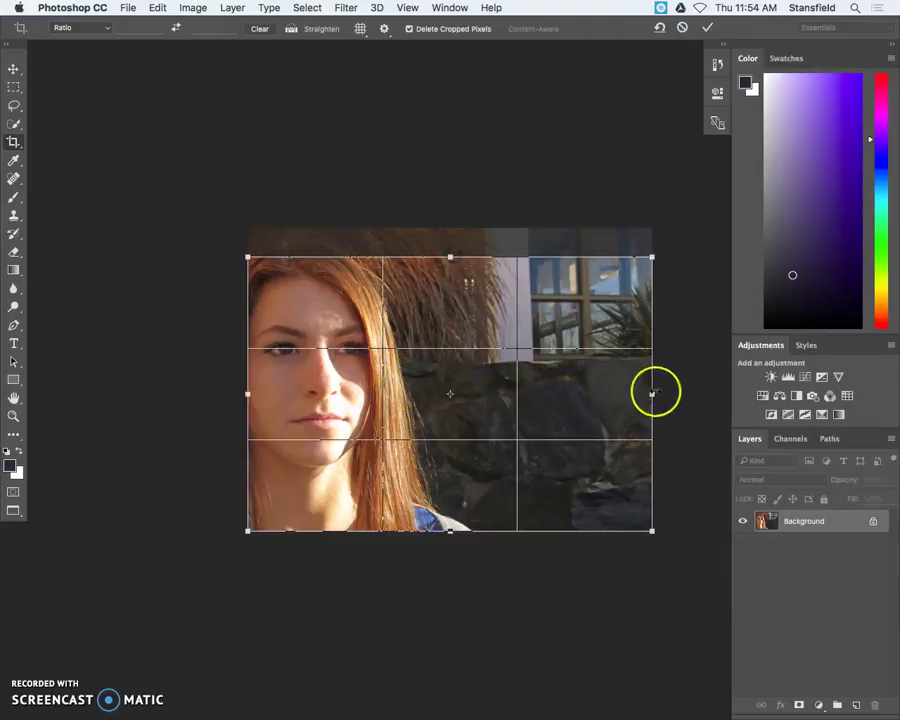
left_click_drag(651, 395, 557, 401)
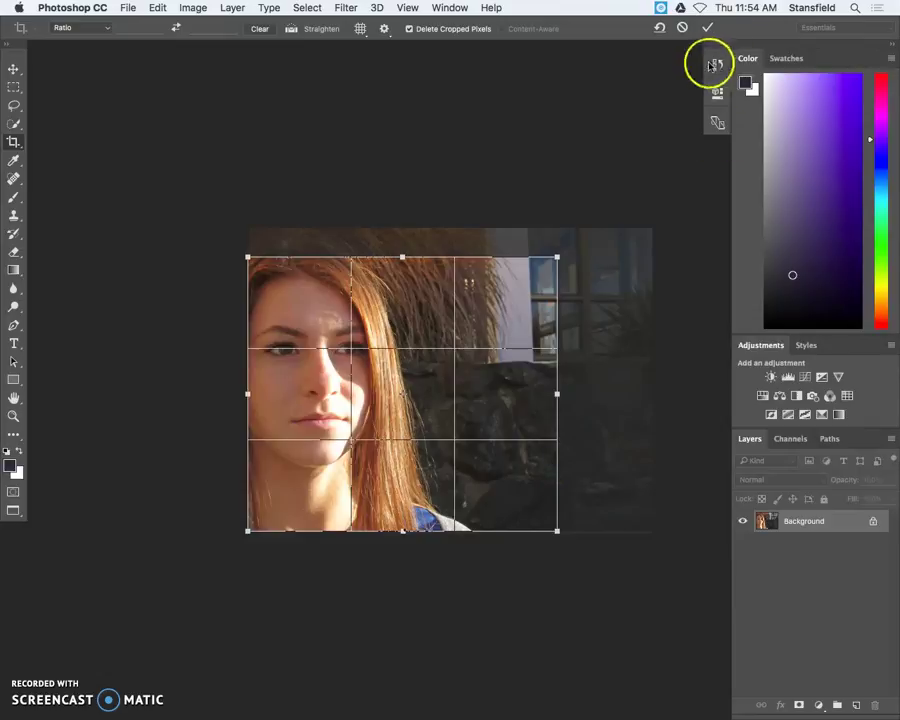
left_click(707, 28)
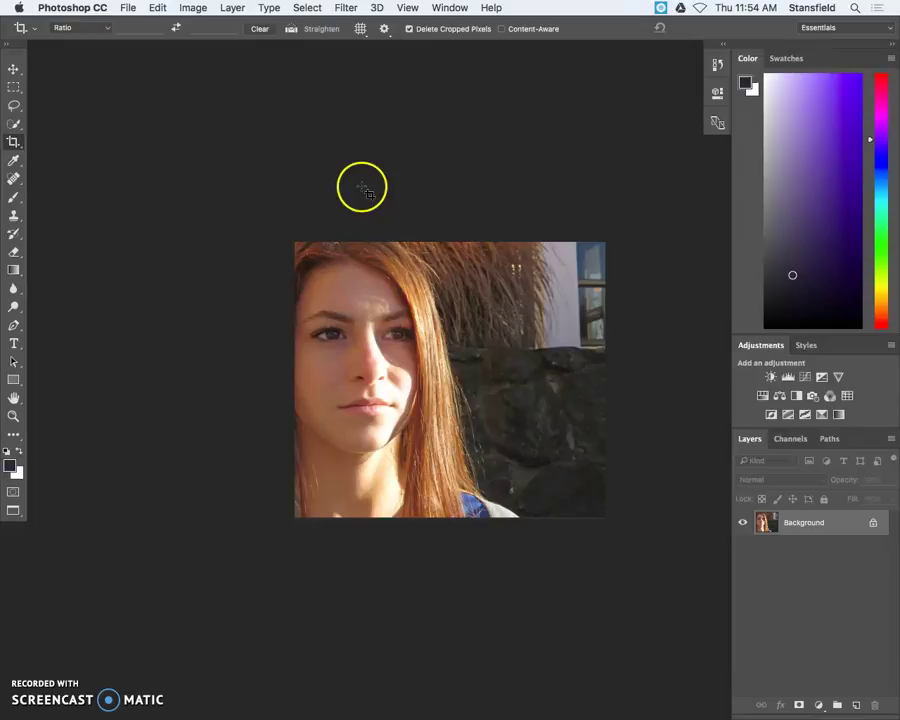
Step: Enlarge the canvas relatively by 5 inches in width and height with White extension colour
left_click(190, 8)
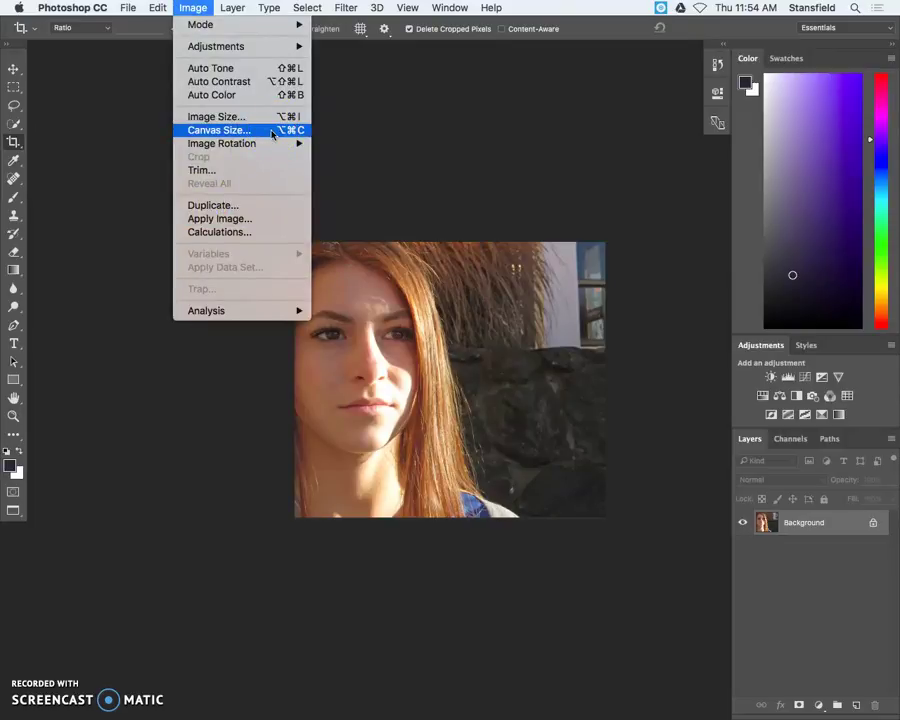
left_click(257, 136)
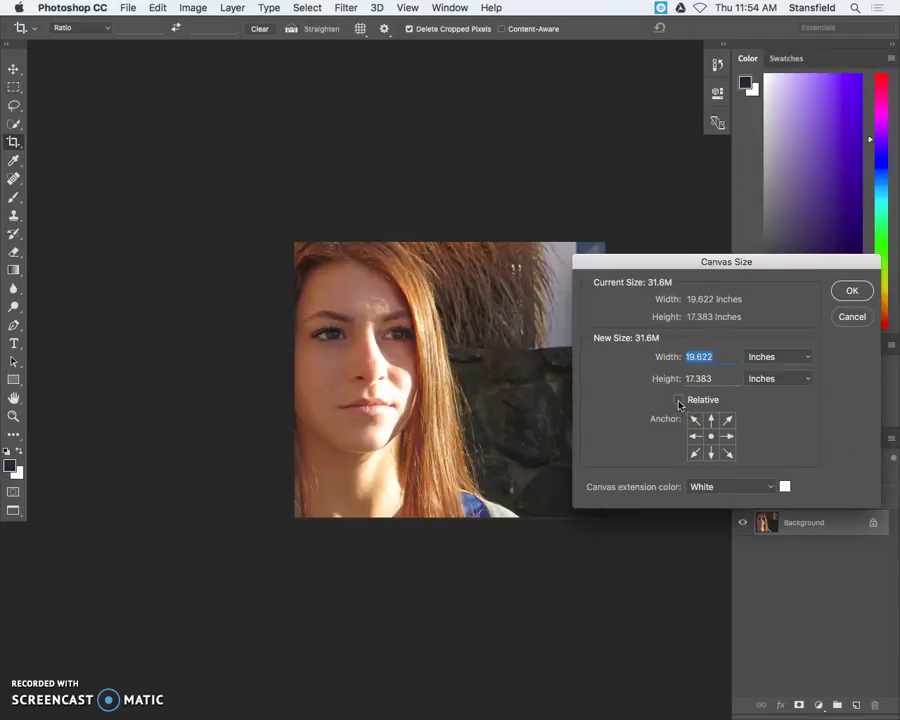
left_click(677, 400)
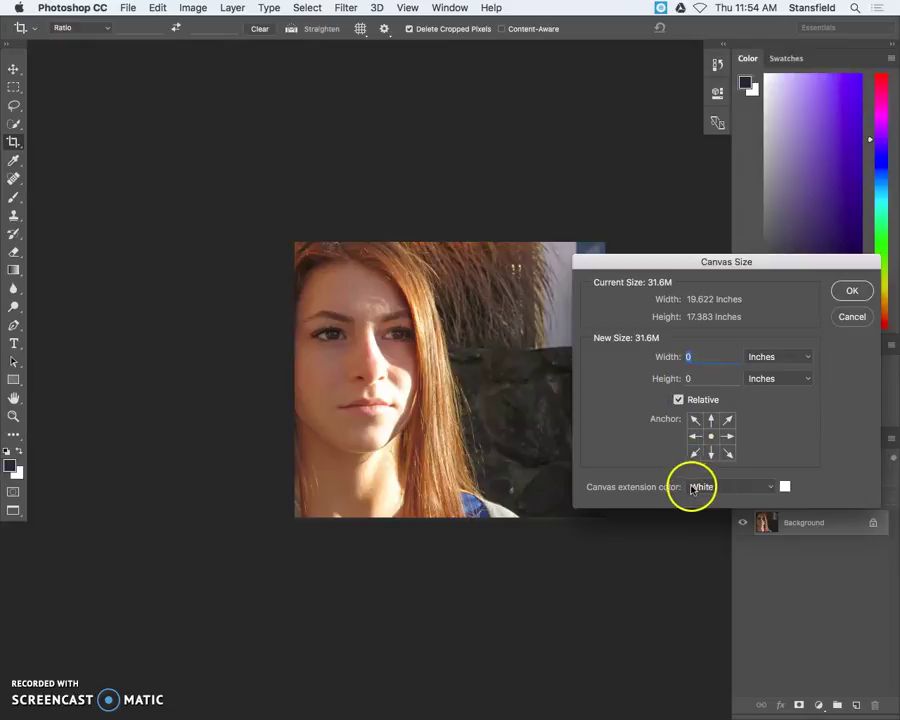
left_click(708, 488)
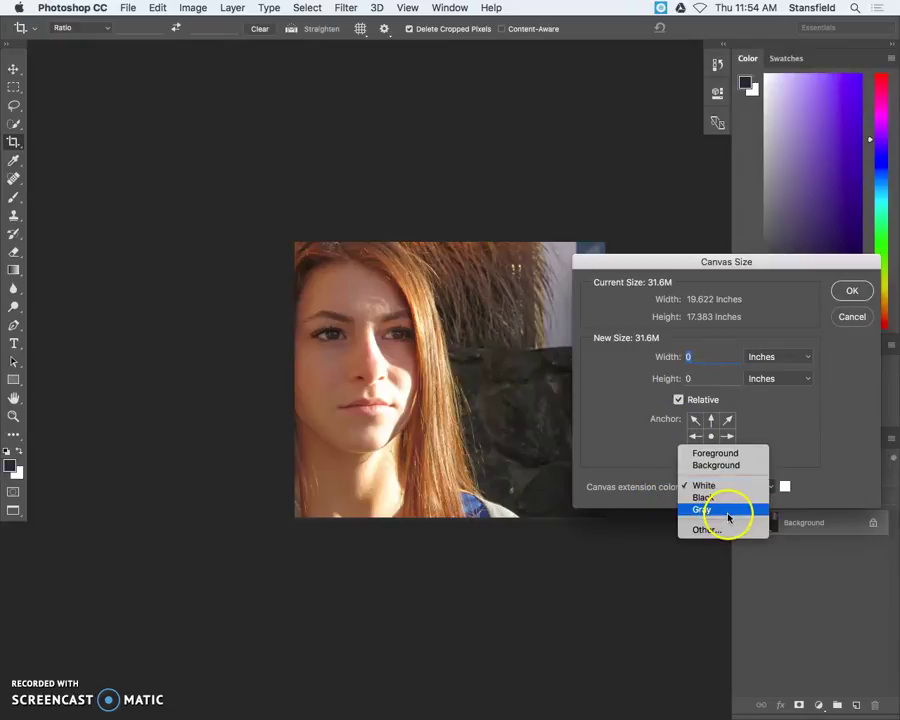
left_click(651, 540)
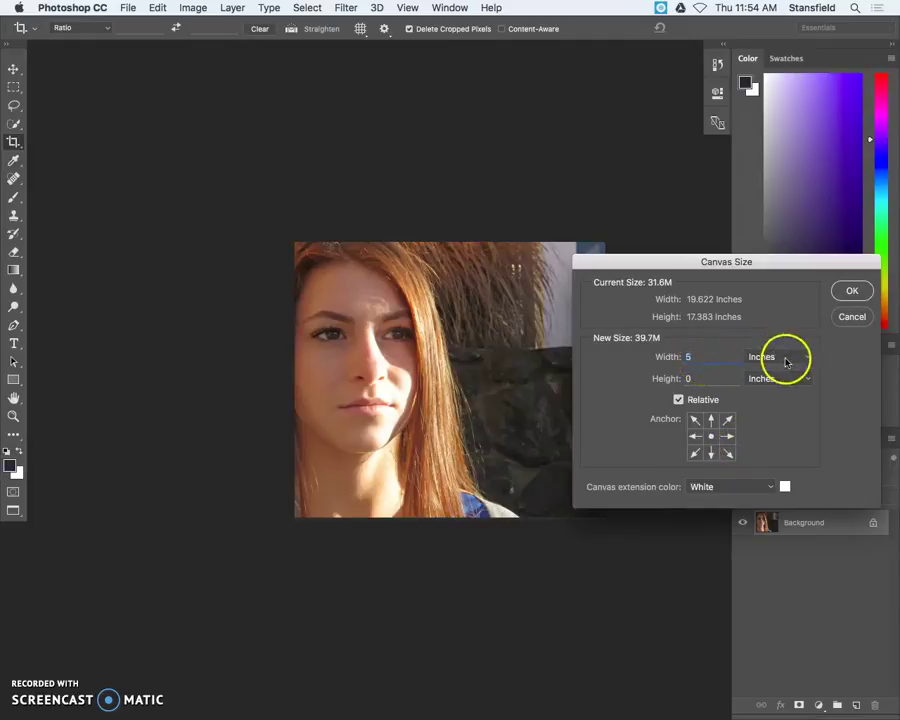
double_click(703, 379)
type("5")
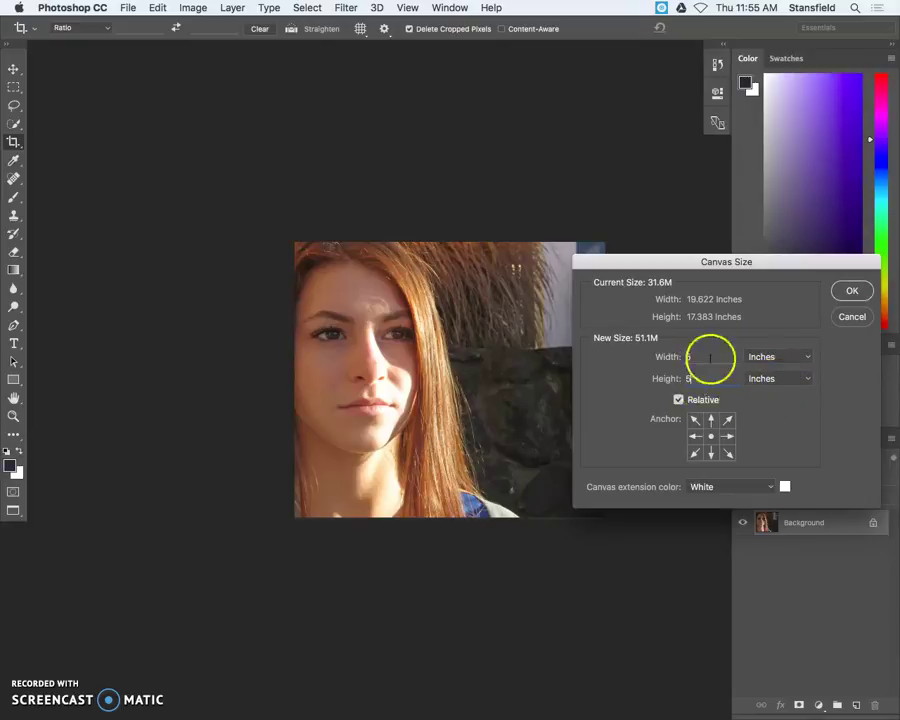
left_click(852, 291)
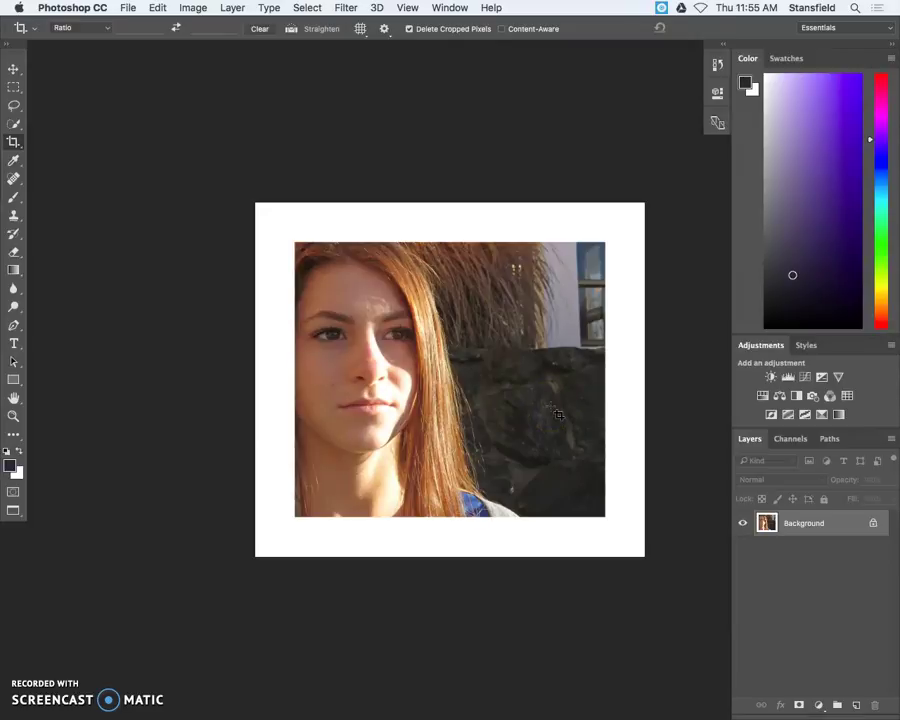
left_click(717, 64)
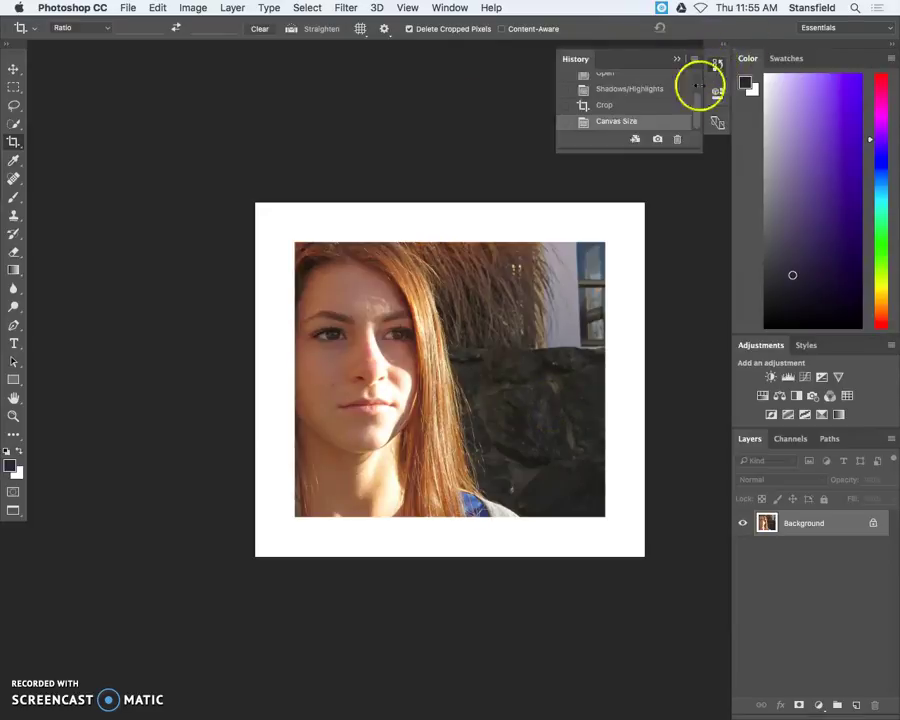
left_click(645, 106)
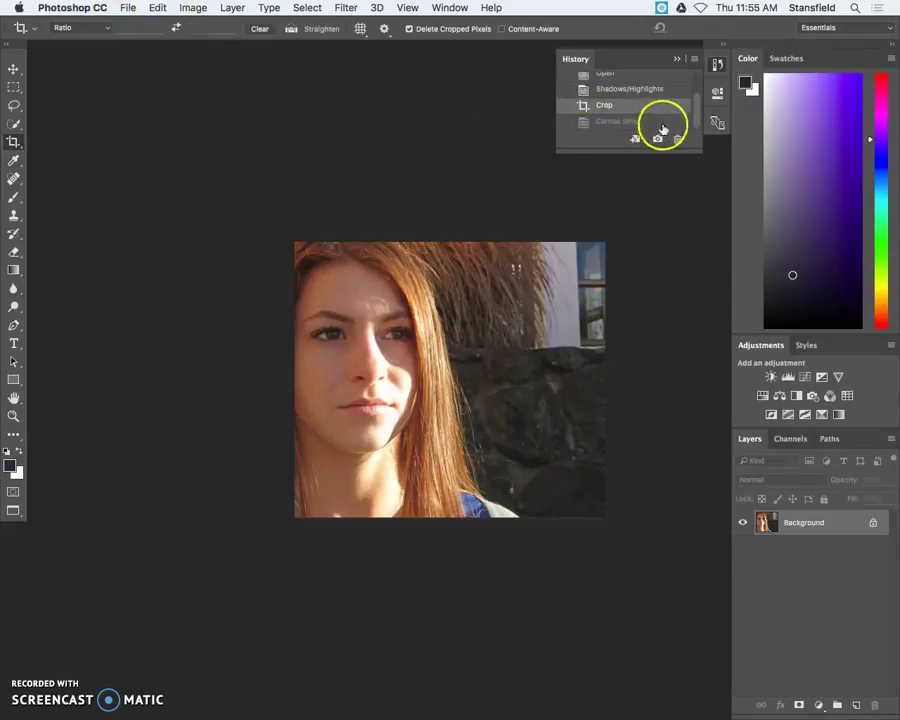
left_click(664, 121)
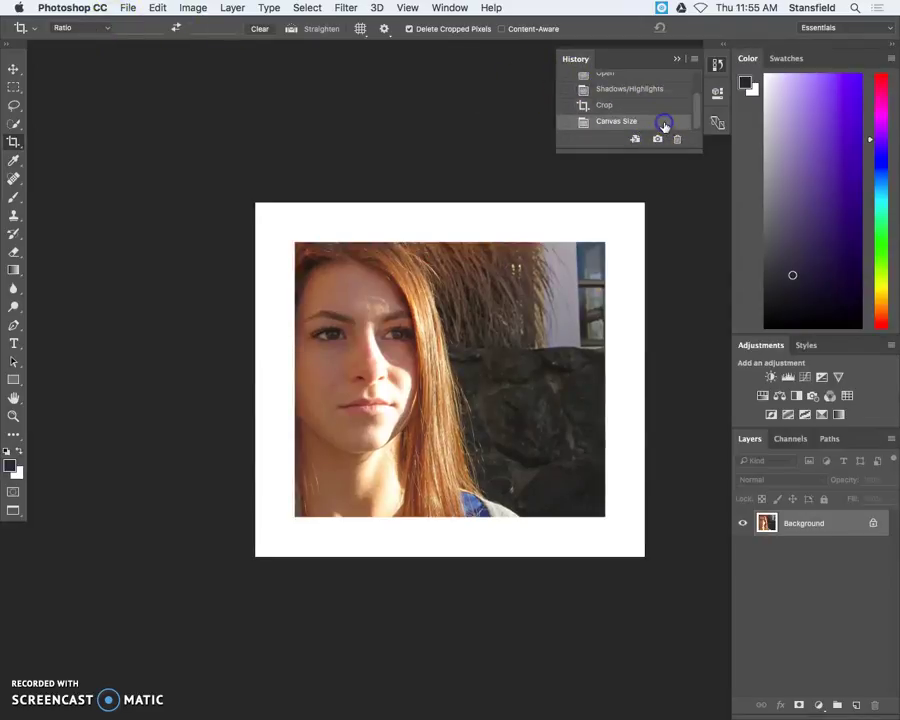
left_click(717, 65)
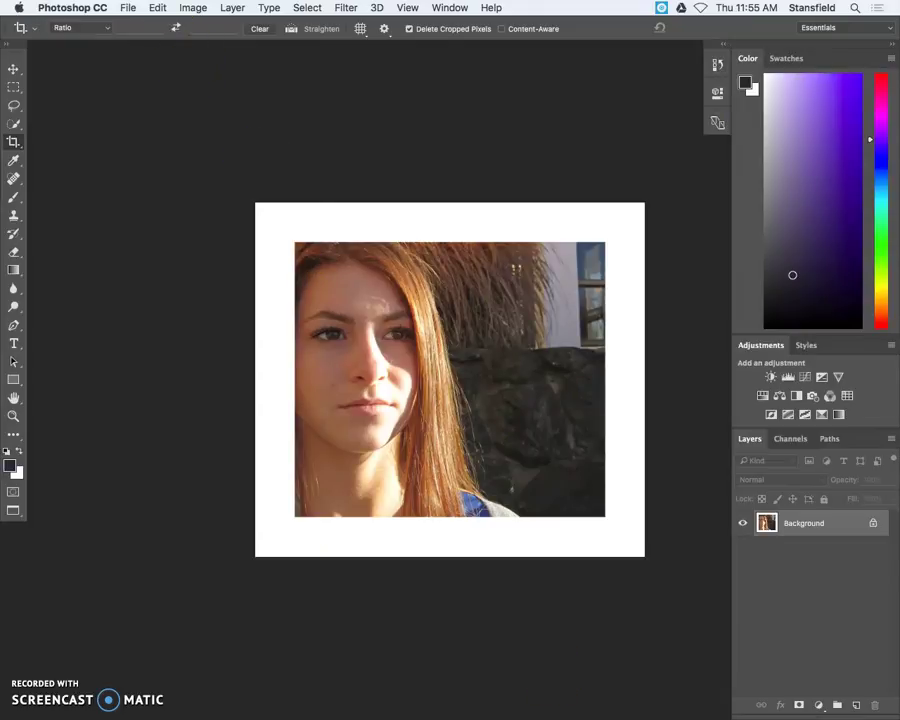
Step: Anchor the canvas at top-middle and add 10 inches of white height below the portrait
left_click(188, 9)
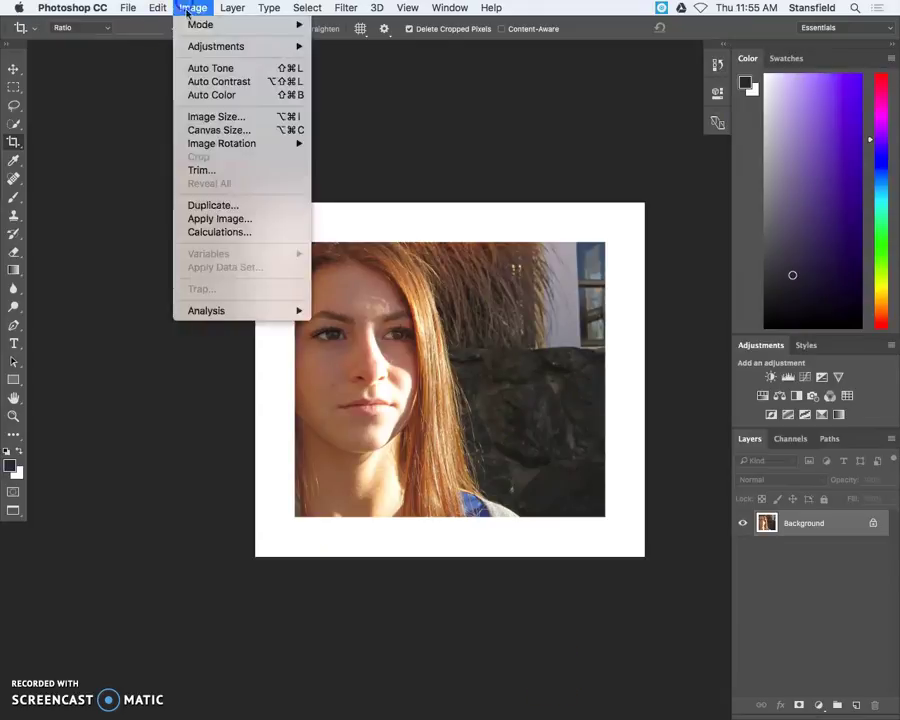
left_click(235, 132)
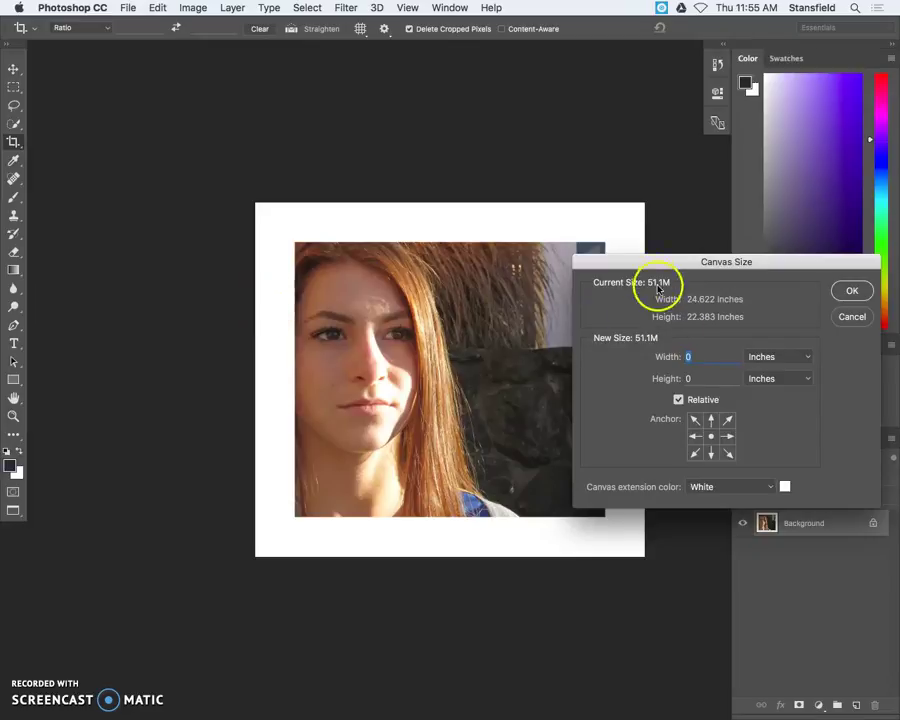
left_click_drag(707, 257, 682, 78)
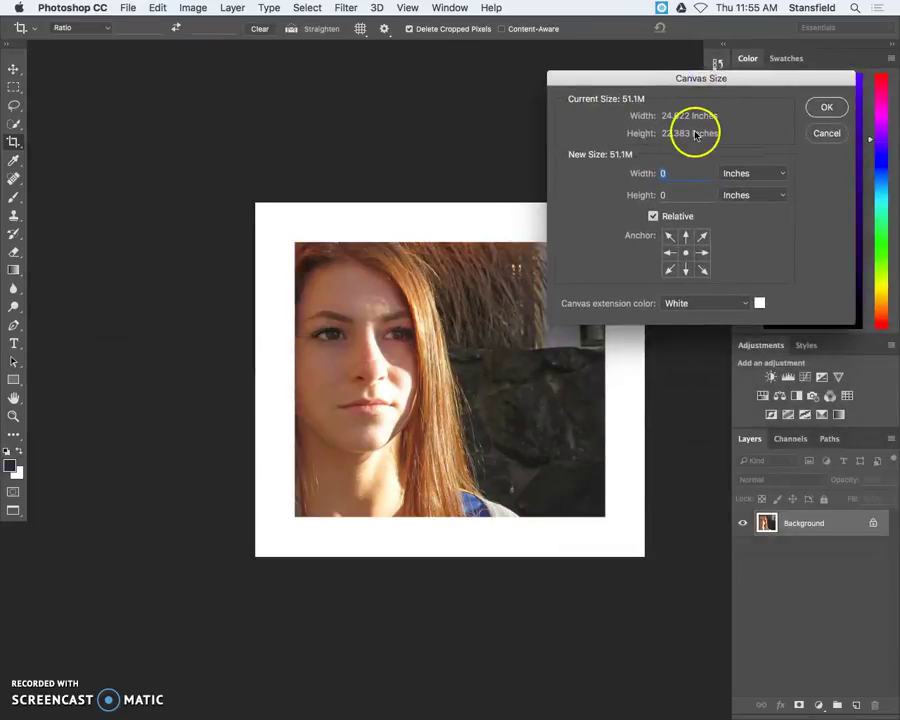
left_click(687, 239)
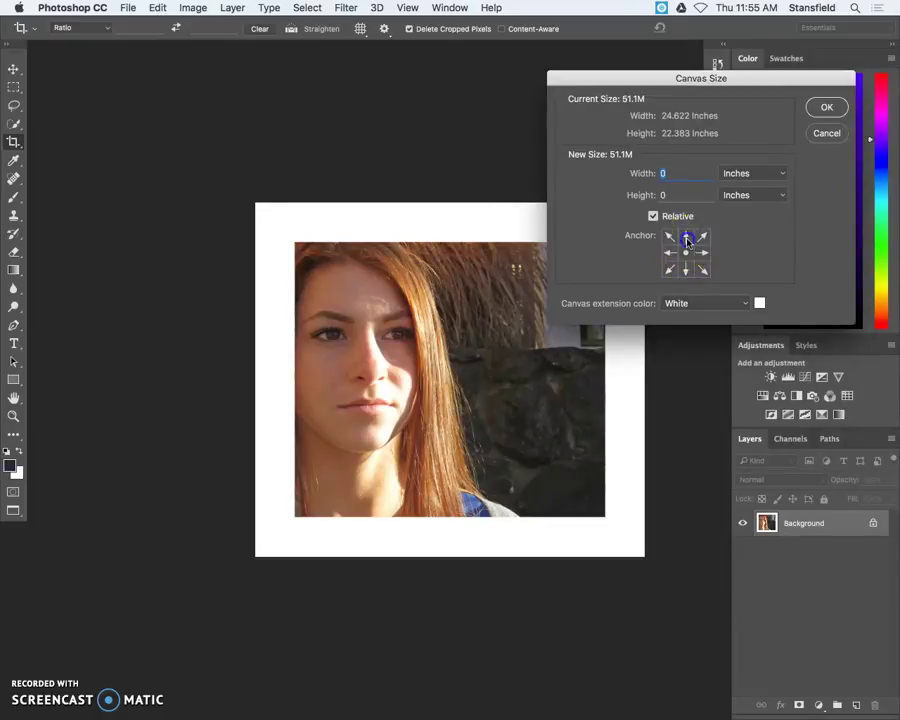
left_click(687, 243)
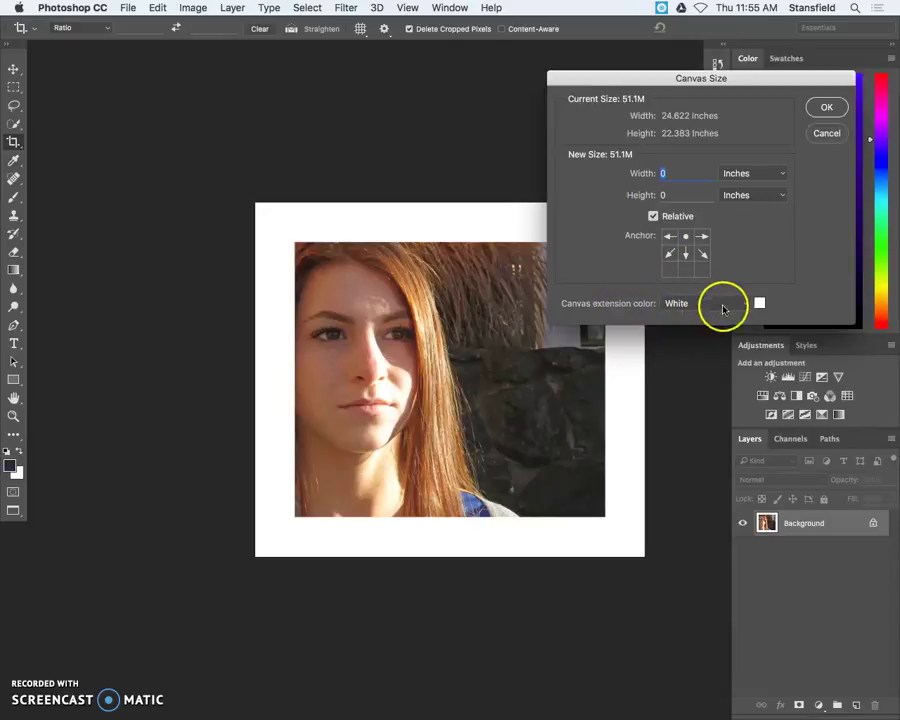
left_click(623, 189)
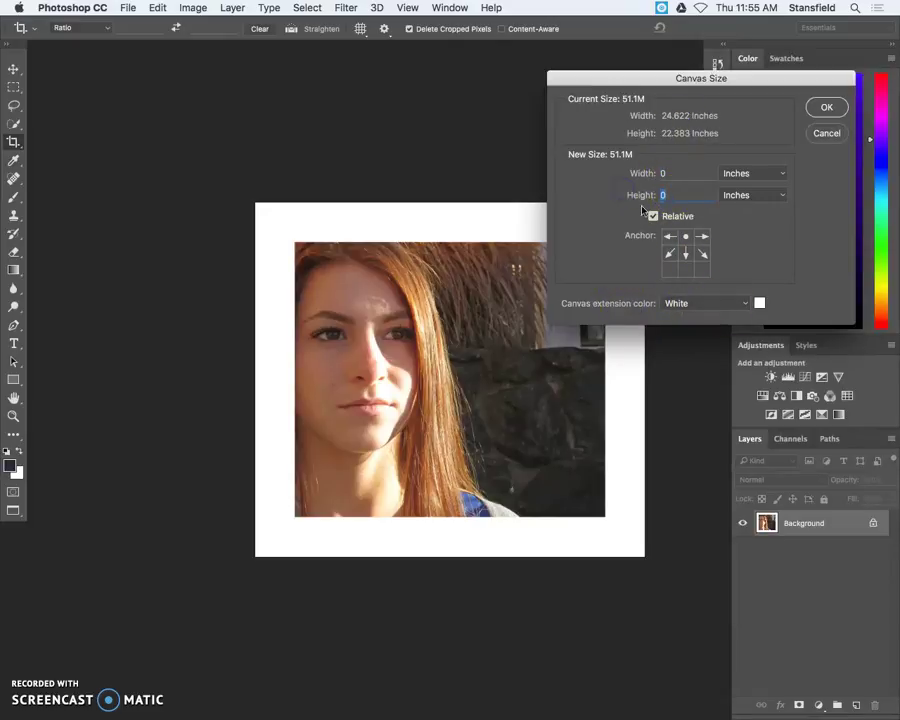
type("10")
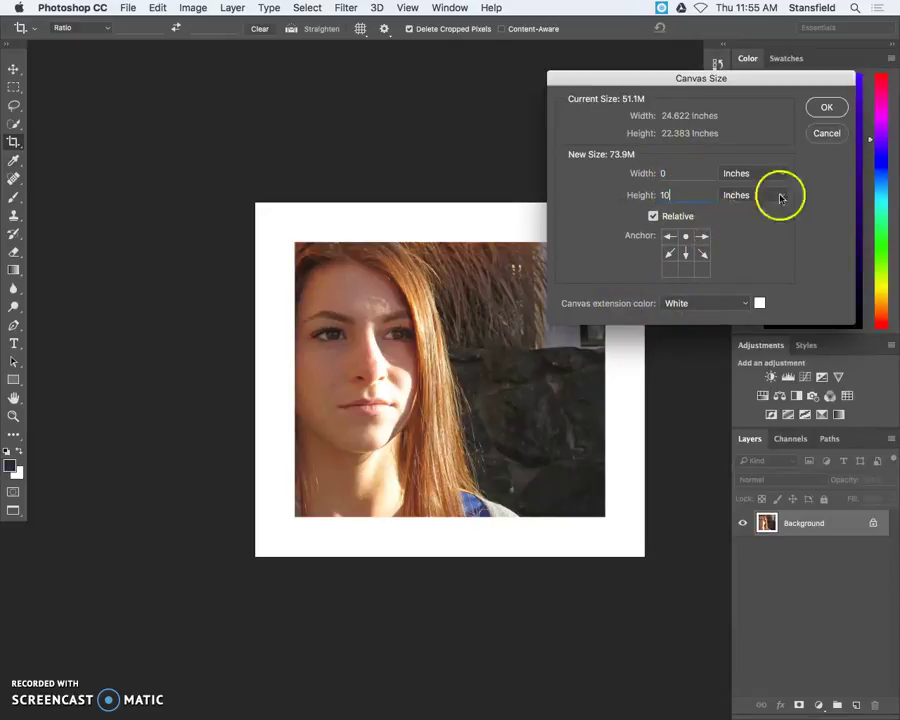
left_click(826, 107)
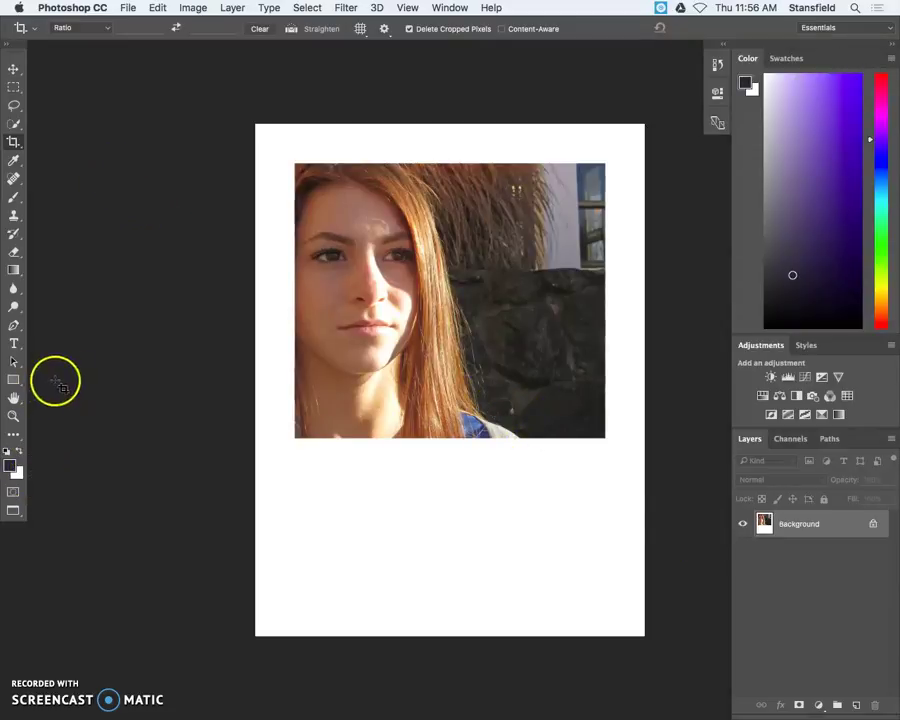
Step: Draw a paragraph text box with the Type tool in the white margin under the portrait
left_click(14, 345)
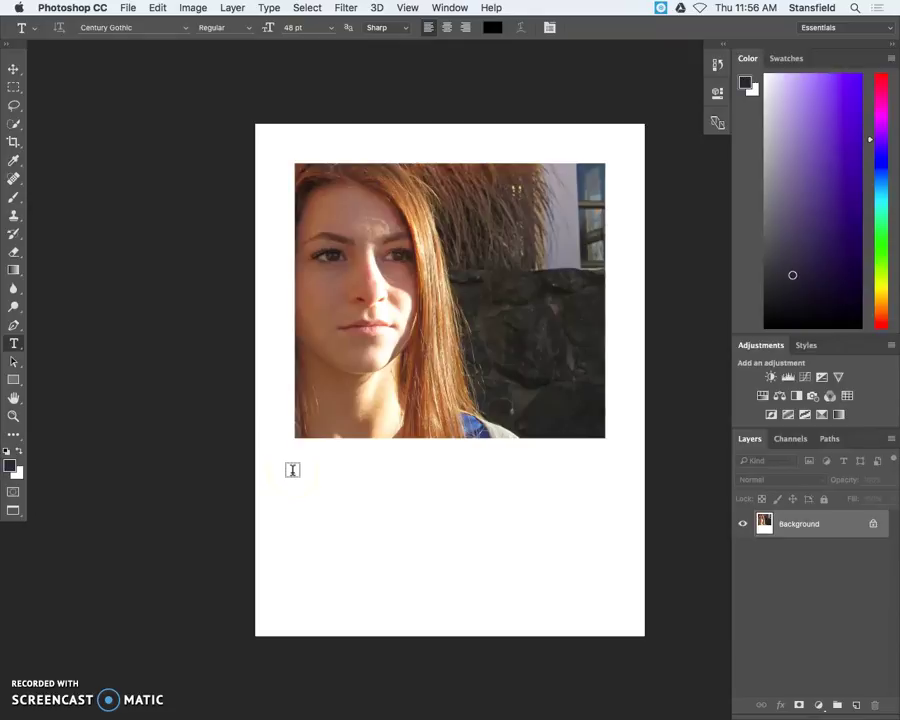
left_click_drag(294, 471, 605, 597)
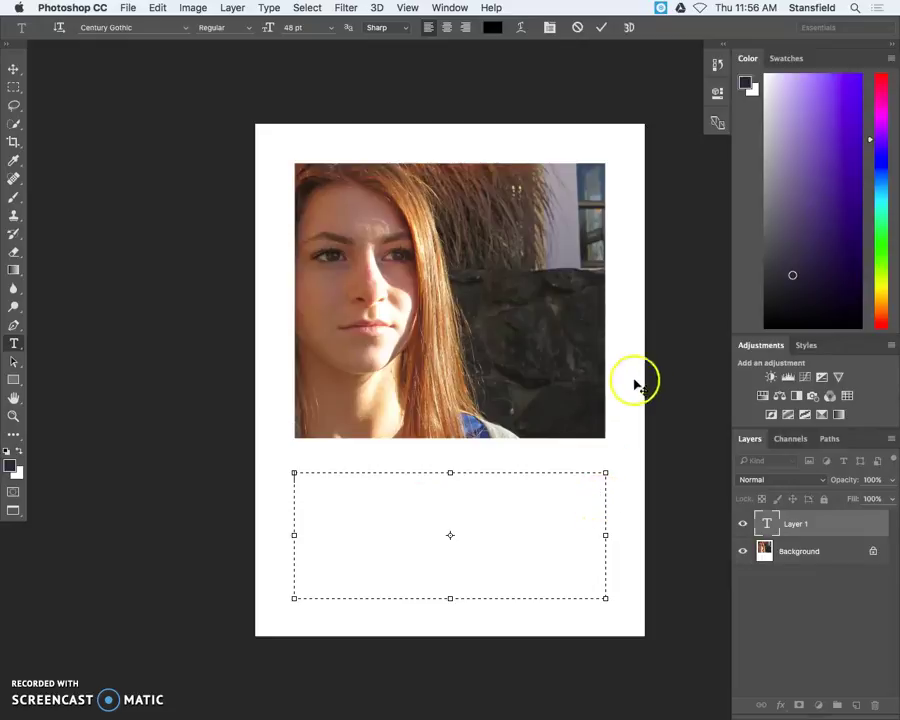
mouse_move(100, 704)
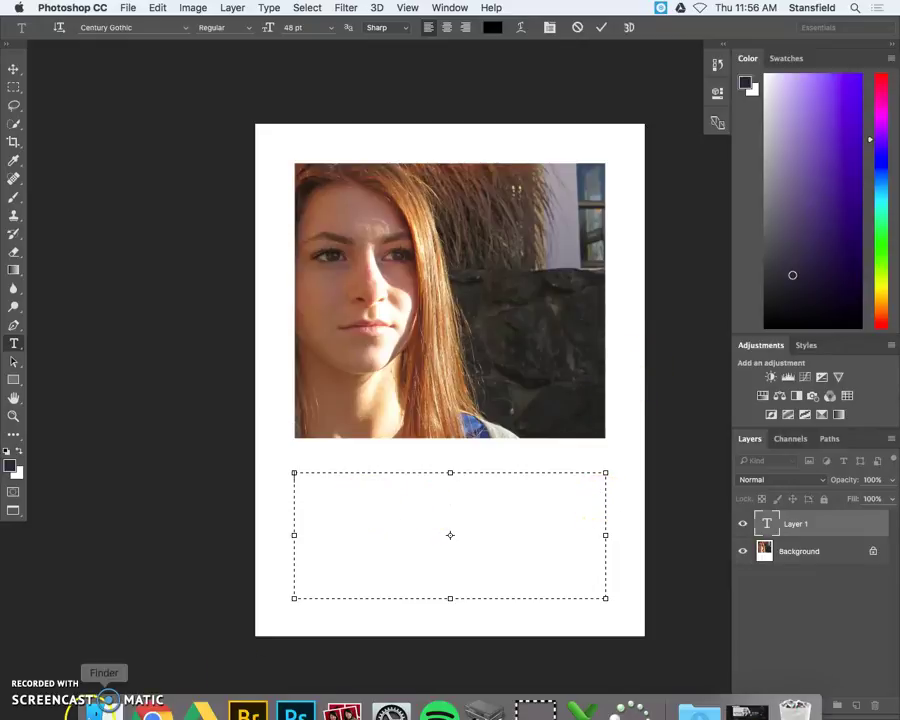
Step: In Chrome, select the entire Humans of New York quote text, then go back to Photoshop
left_click(153, 700)
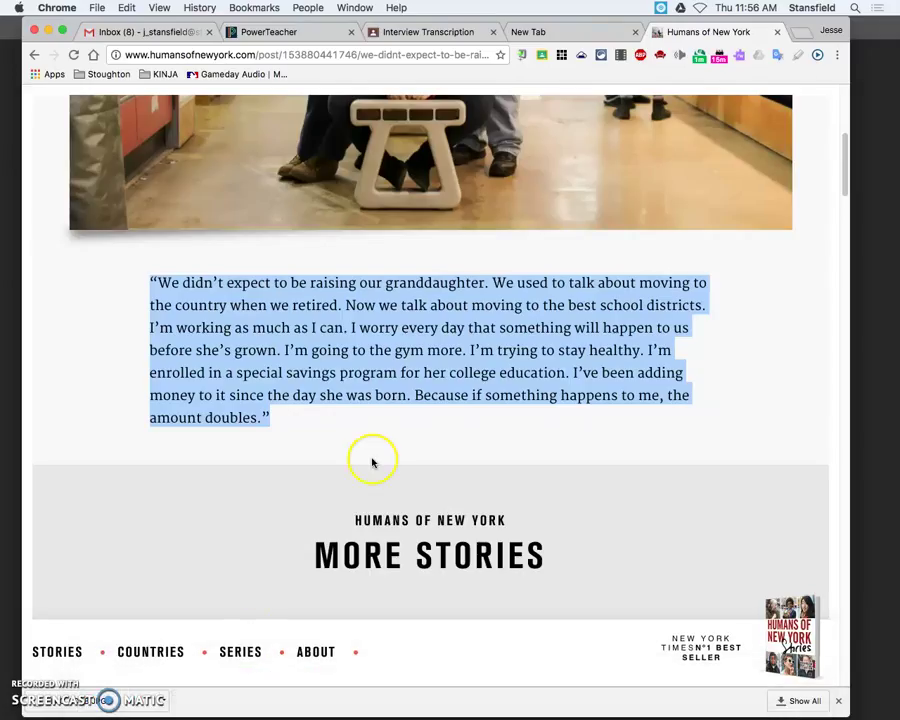
left_click_drag(350, 325, 380, 325)
scroll(380, 325, "up", 5)
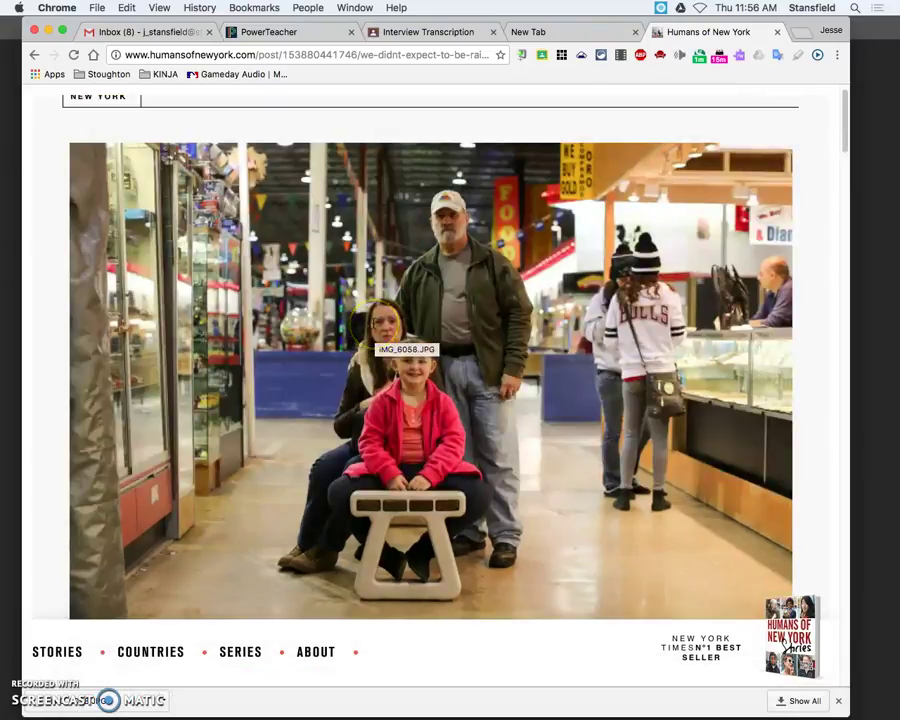
scroll(340, 360, "down", 3)
scroll(340, 360, "up", 4)
scroll(340, 360, "down", 6)
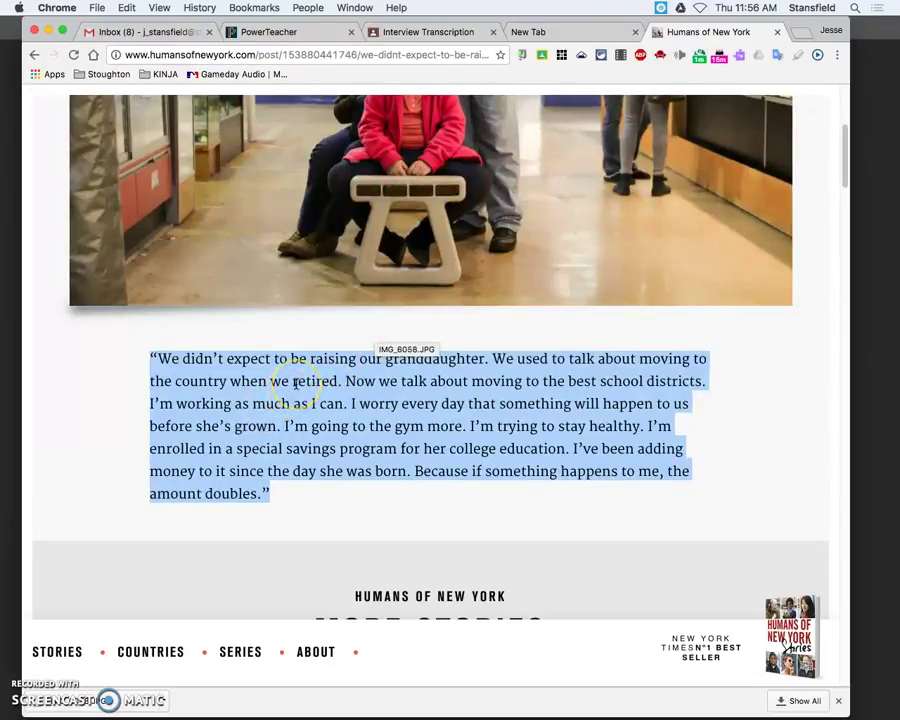
left_click(256, 410)
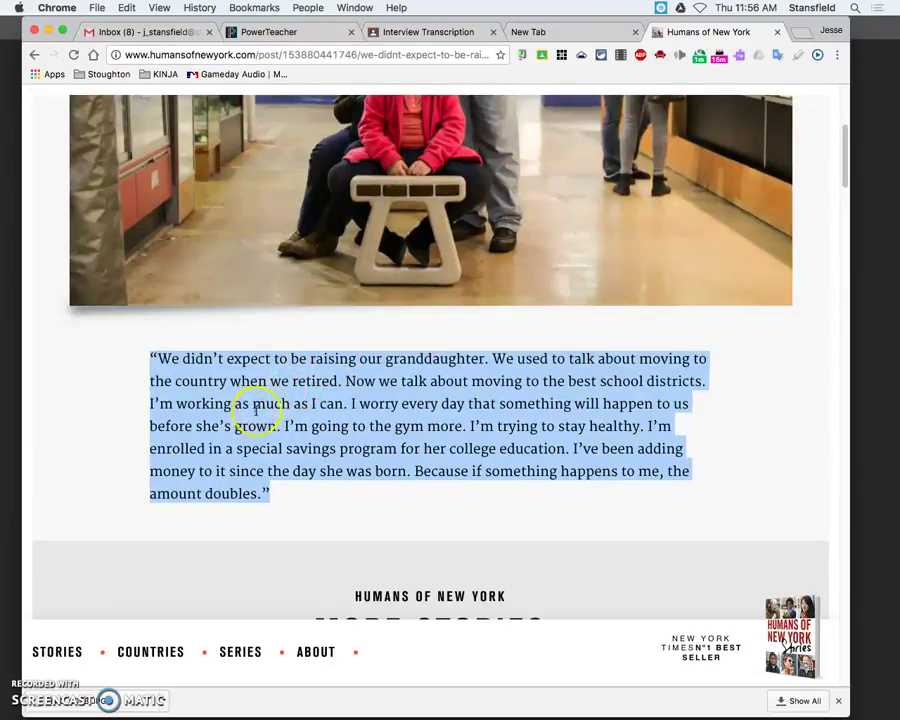
left_click(296, 493)
left_click_drag(272, 493, 141, 352)
key("super+c")
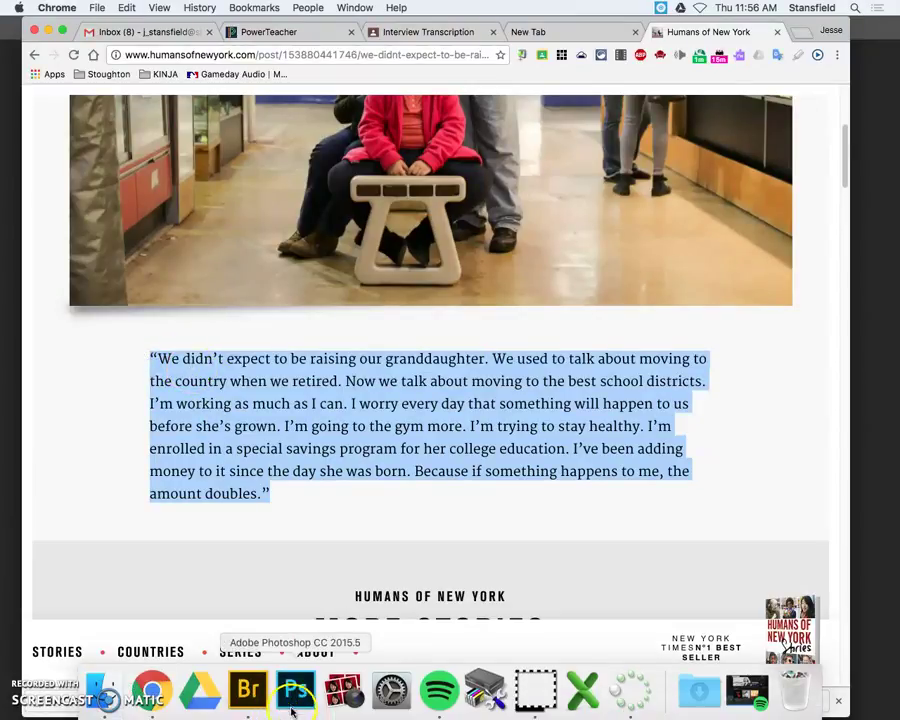
left_click(297, 690)
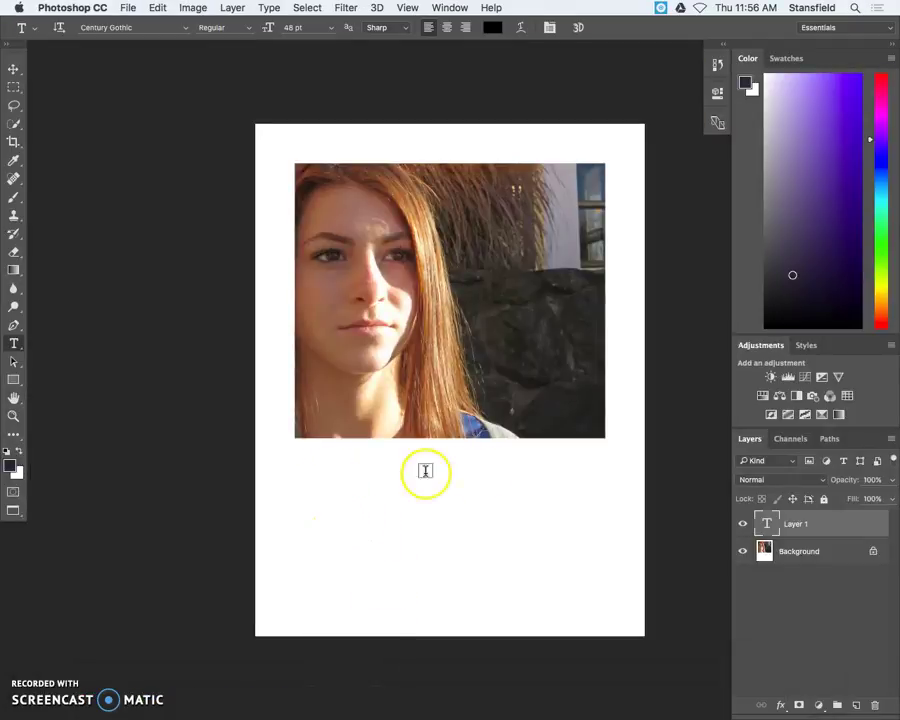
Step: Cancel the stray text insertion point and delete the empty Layer 1 text layer
left_click(303, 468)
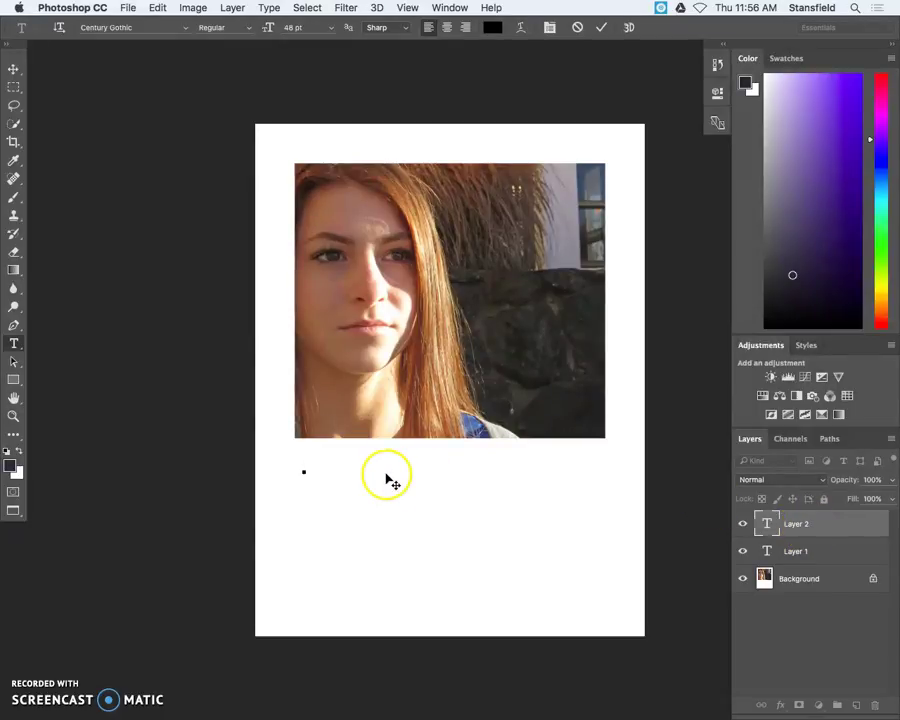
left_click(775, 506)
left_click_drag(806, 526, 874, 706)
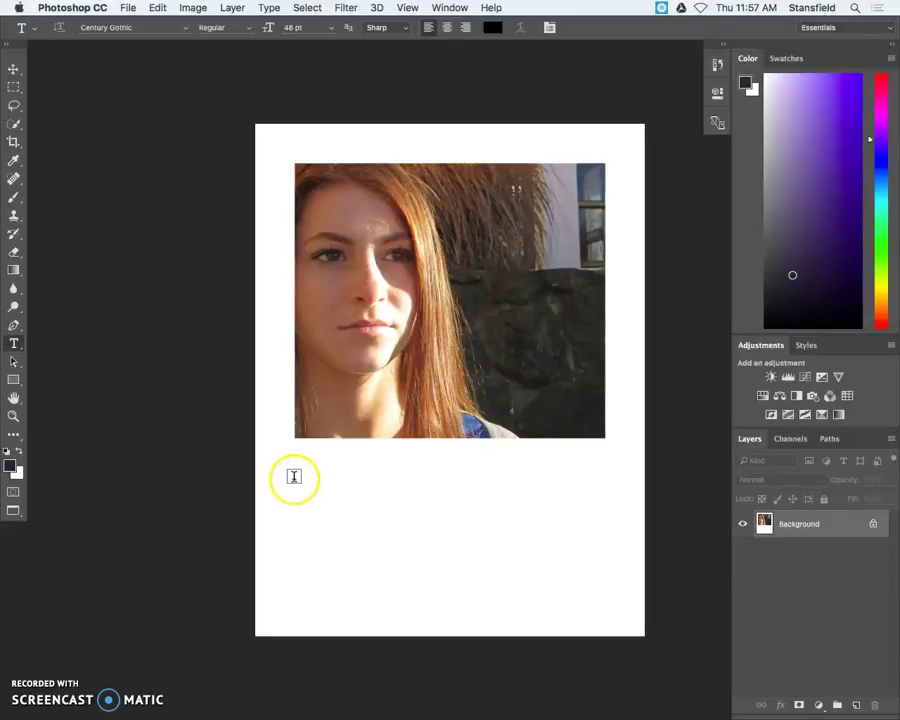
Step: Draw a paragraph box under the photo, nudge its top edge up, and paste the quote inside
left_click_drag(294, 477, 604, 598)
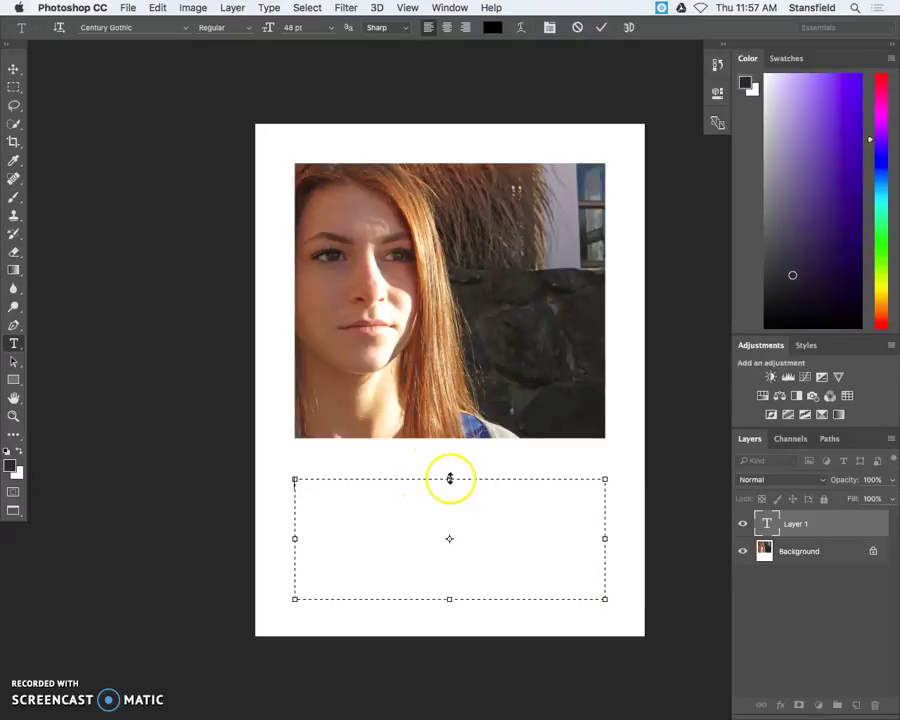
left_click_drag(449, 478, 447, 472)
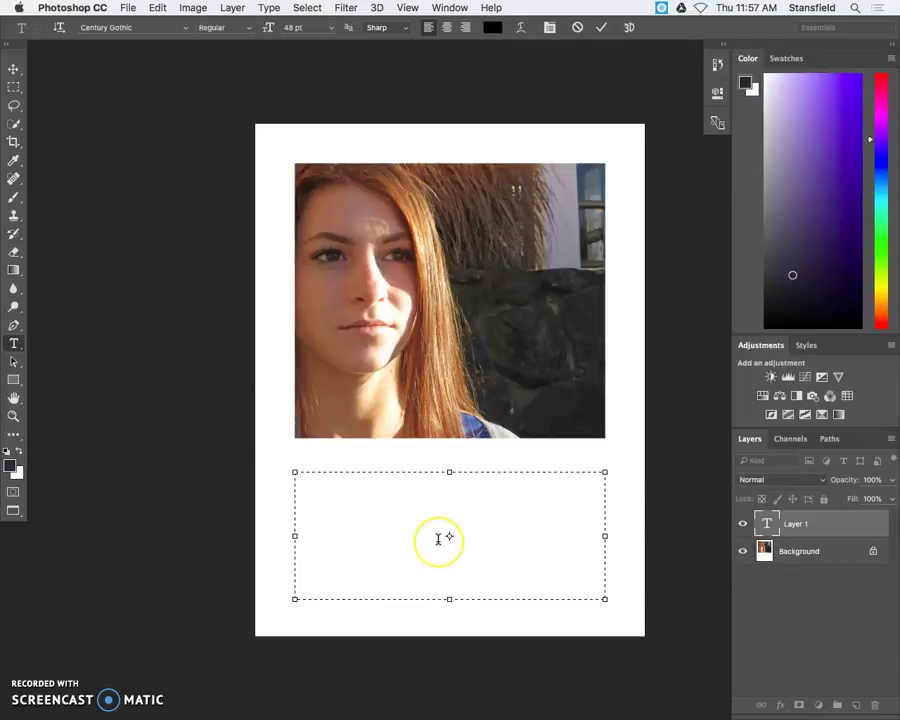
left_click(390, 522)
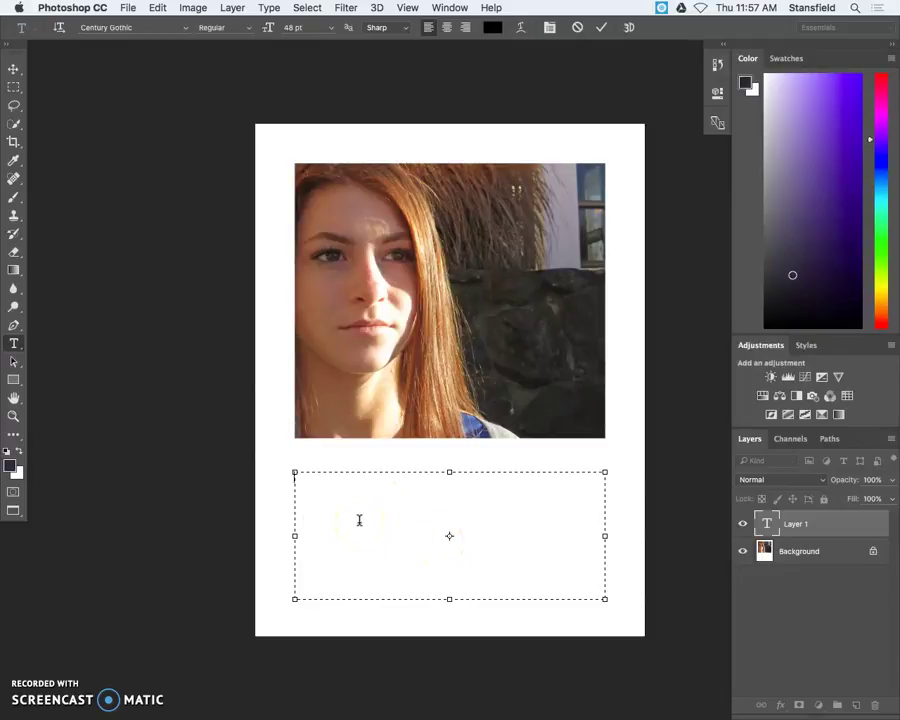
key("super+v")
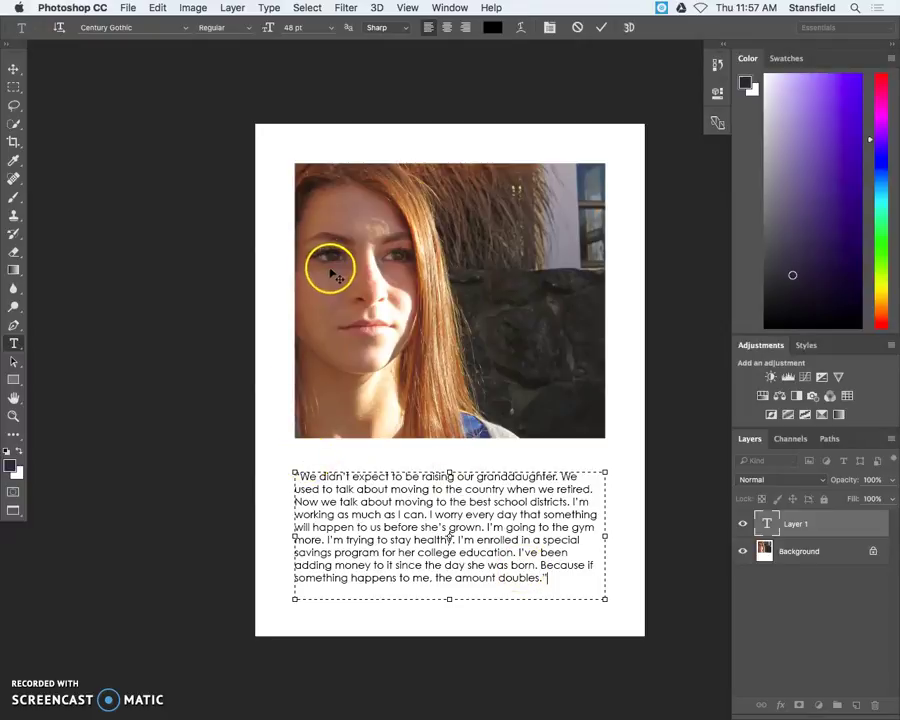
left_click(332, 29)
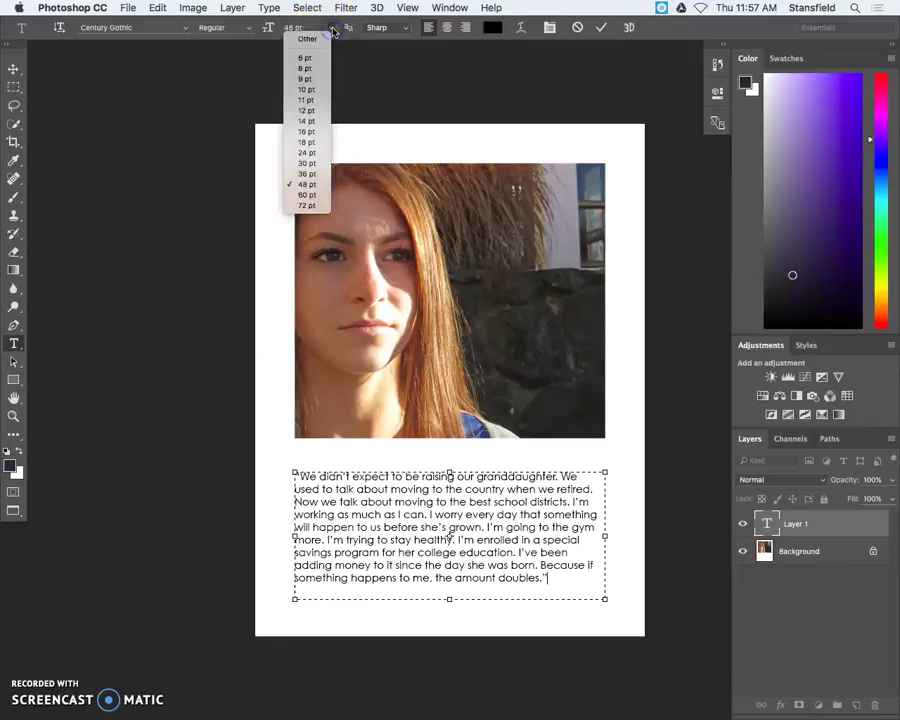
left_click(332, 29)
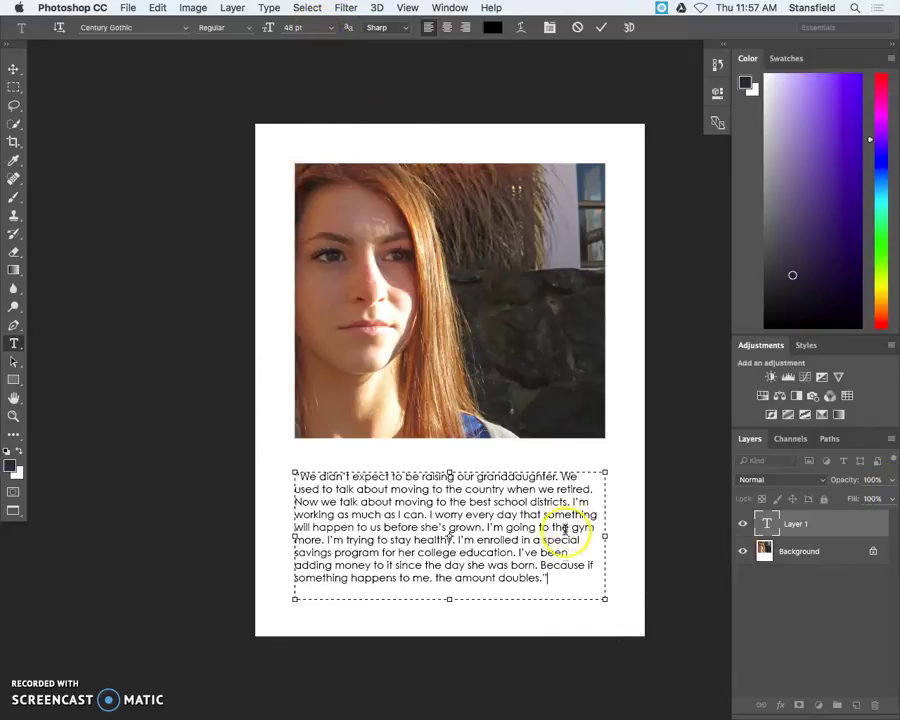
left_click_drag(450, 583, 271, 468)
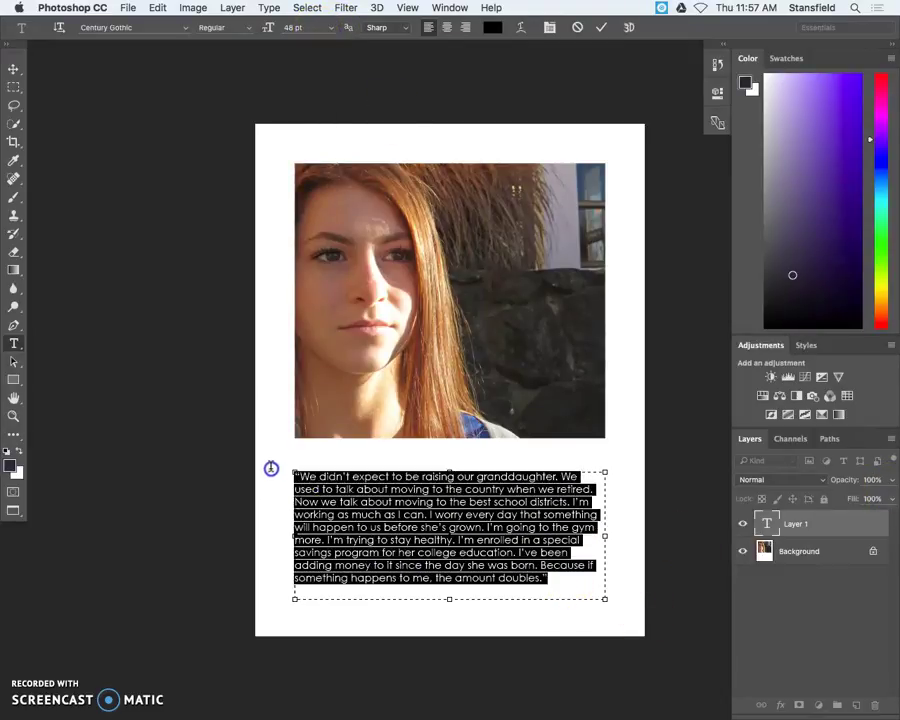
left_click(332, 29)
left_click(307, 174)
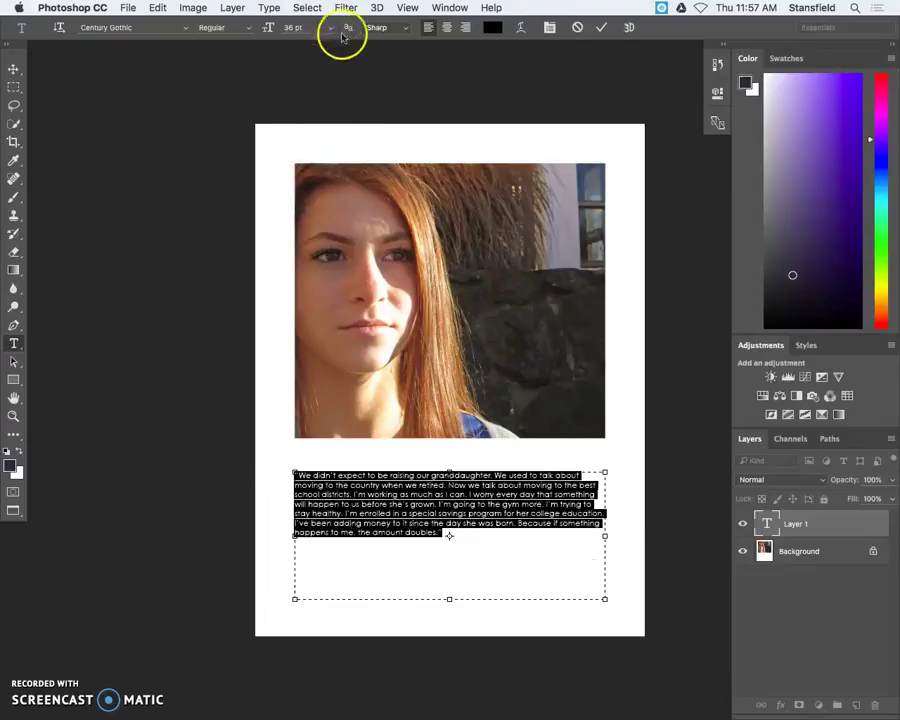
left_click(332, 29)
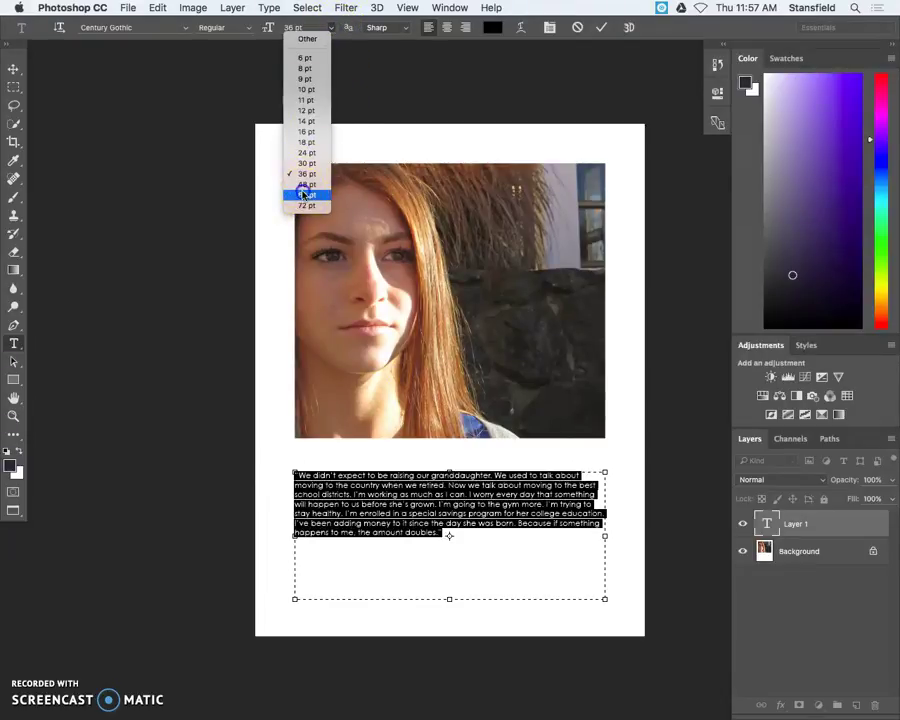
left_click(304, 194)
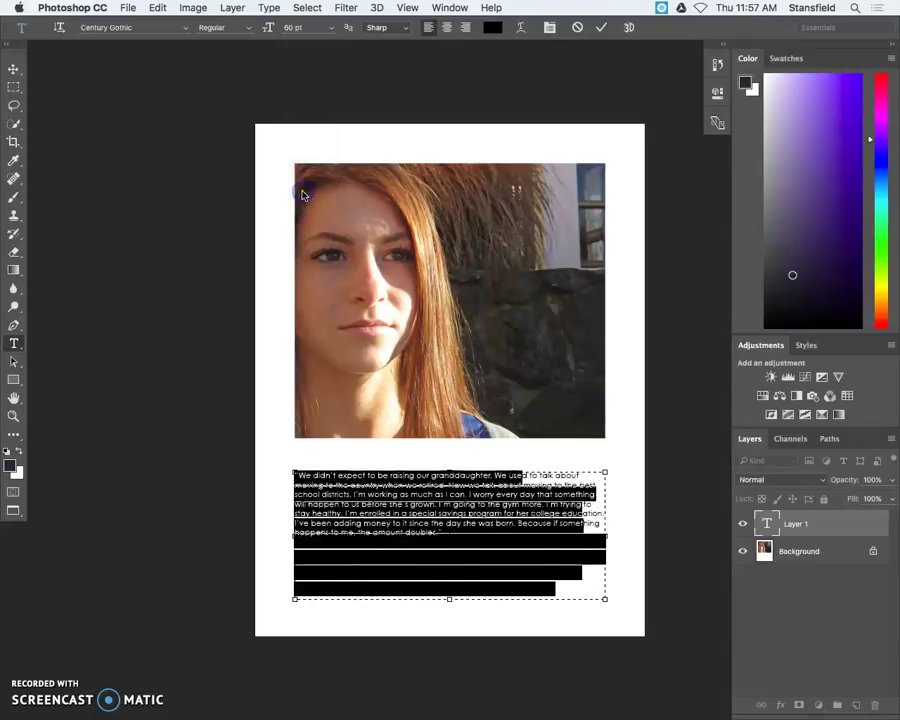
left_click(332, 29)
left_click(312, 184)
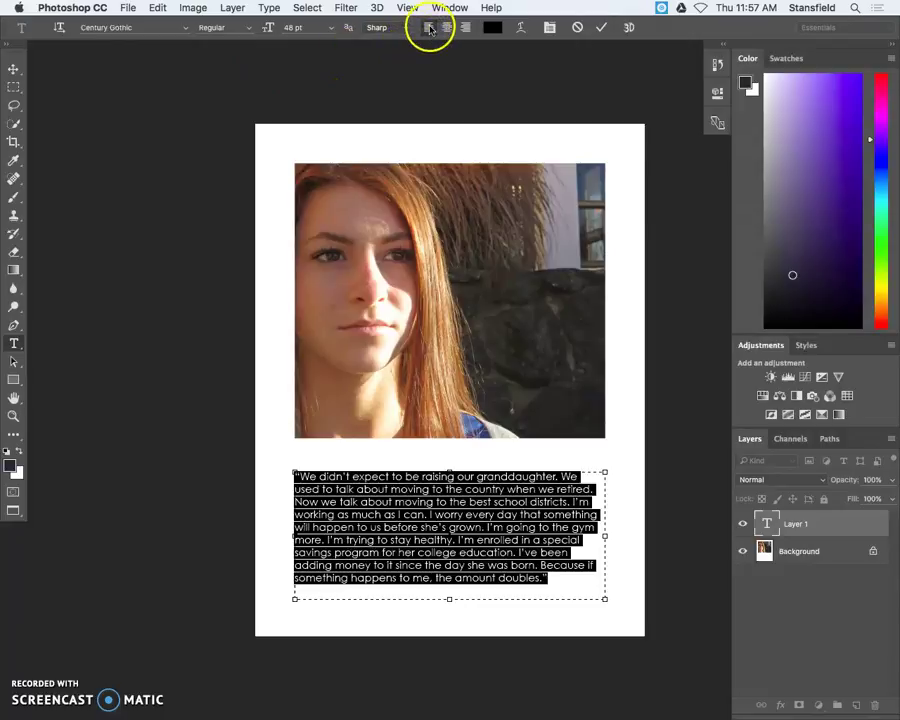
left_click(499, 31)
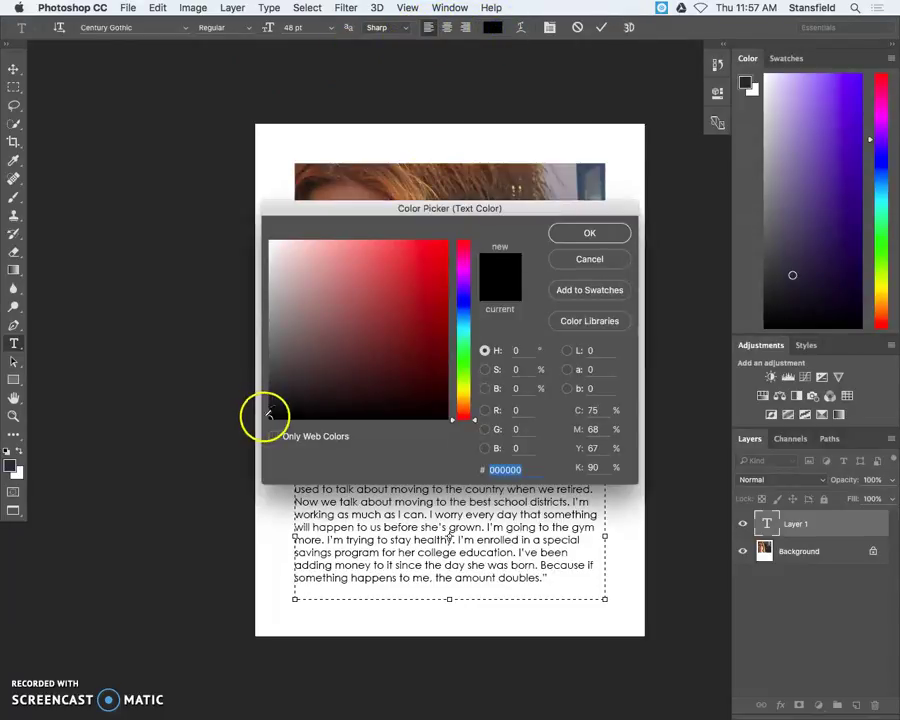
left_click(571, 235)
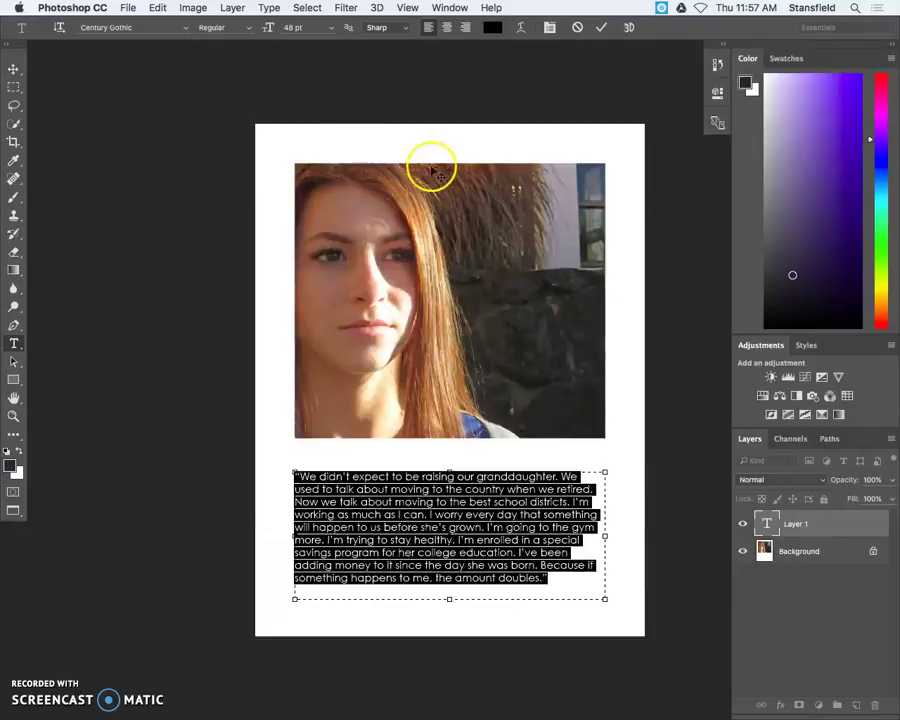
Step: Change the quote's font family from Century Gothic to Arial in the options bar
left_click(181, 28)
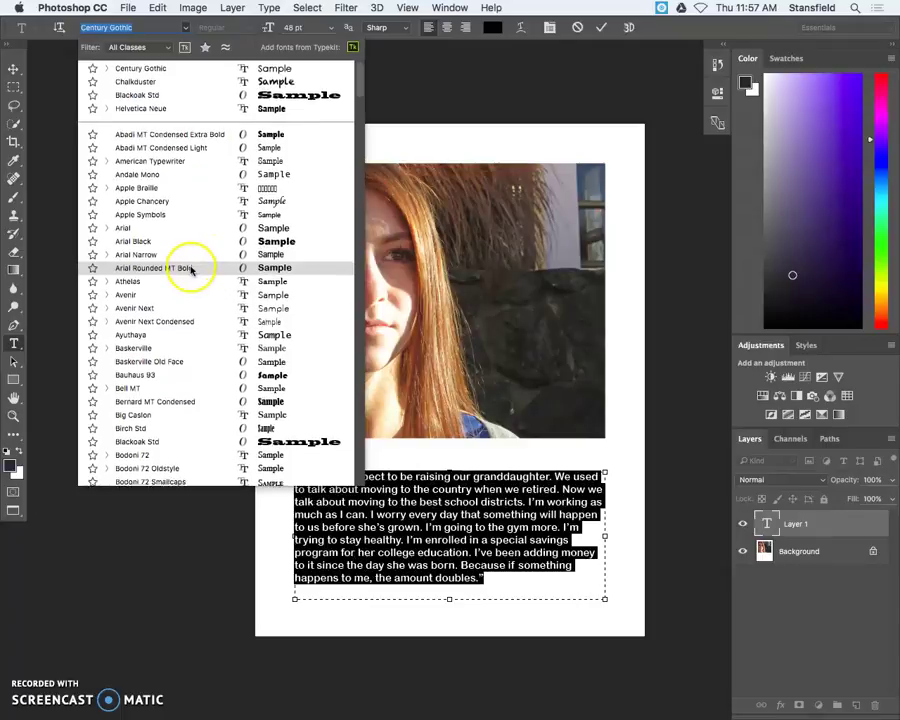
scroll(190, 268, "down", 5)
scroll(190, 268, "down", 10)
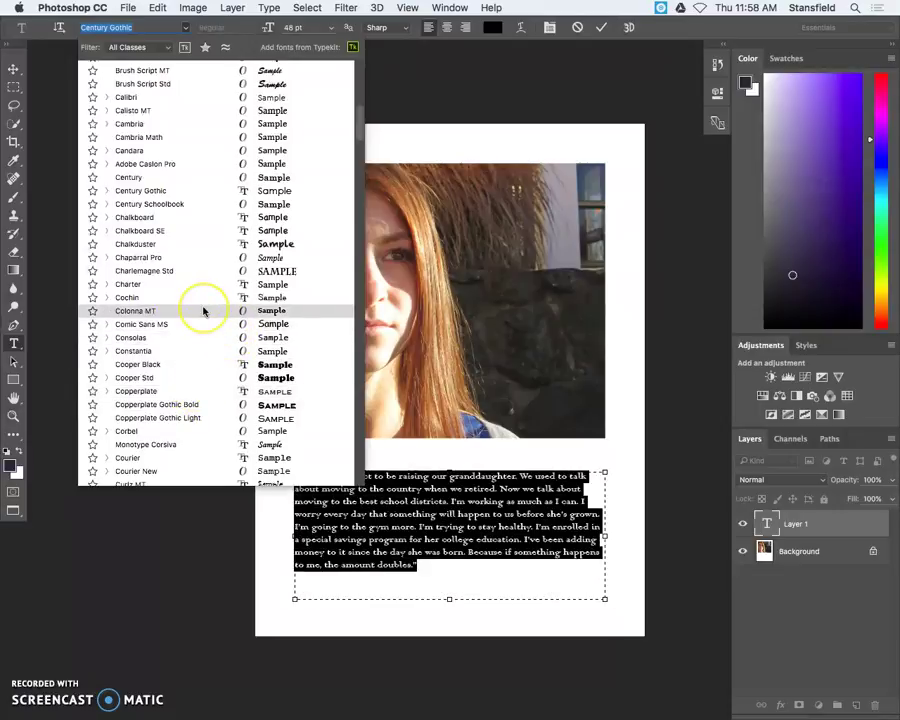
scroll(203, 312, "up", 1)
scroll(203, 312, "up", 6)
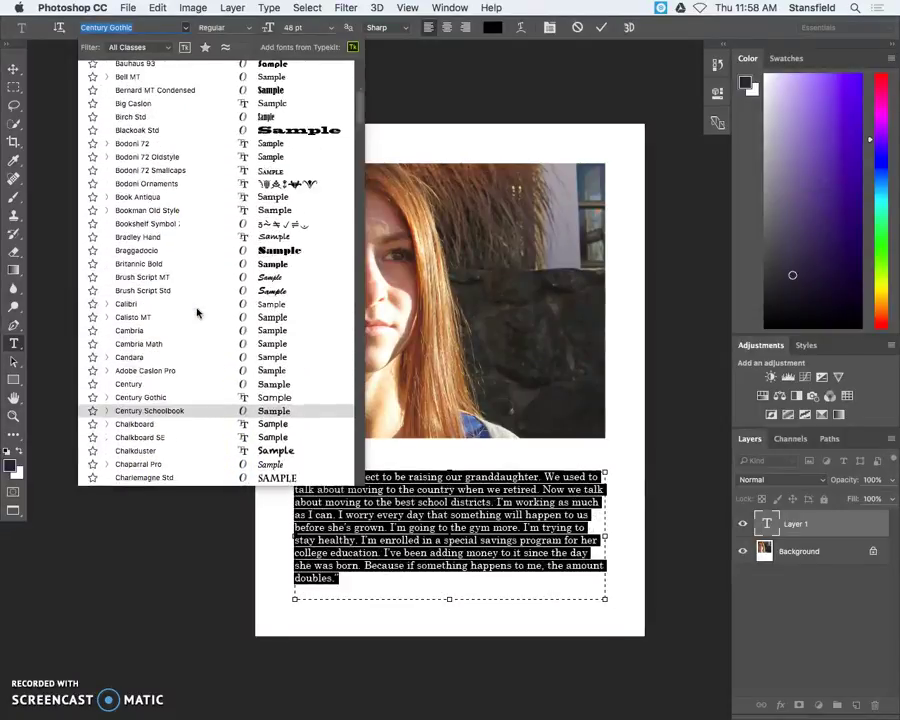
scroll(200, 312, "up", 5)
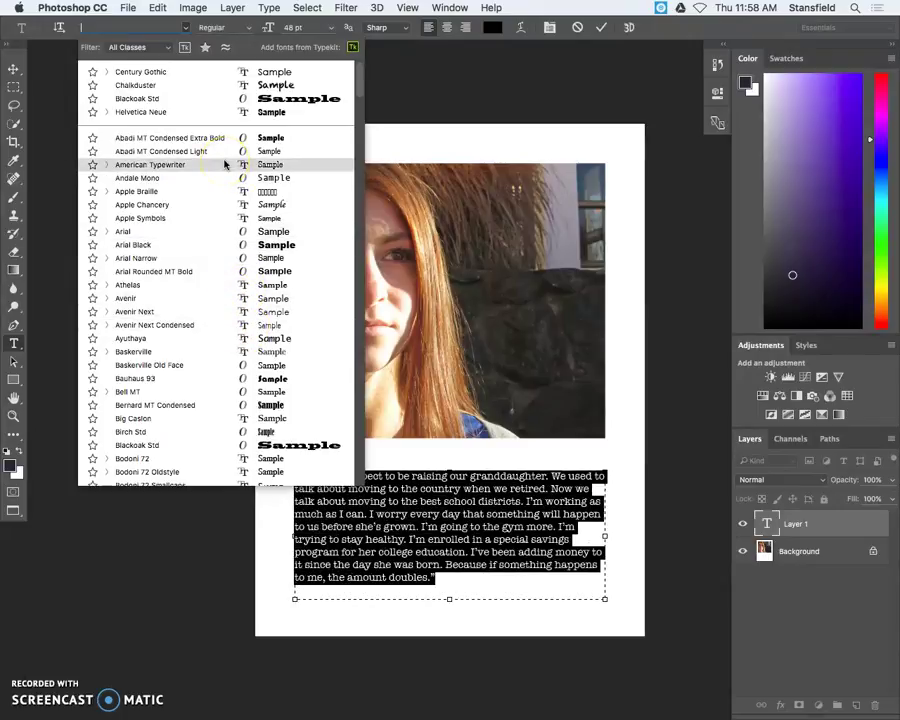
left_click(193, 238)
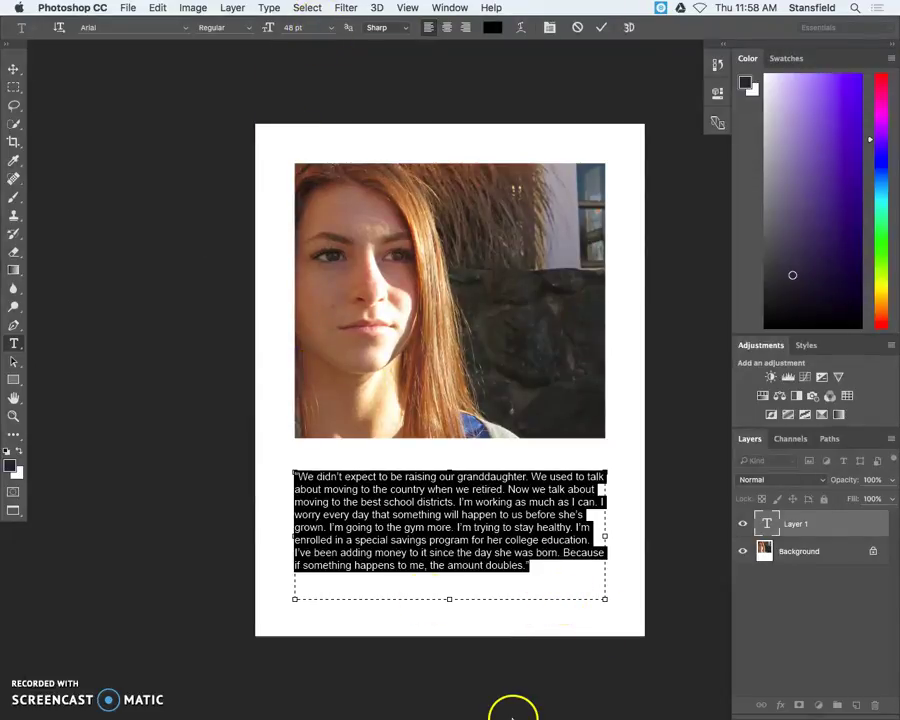
Step: Commit the text, then crop by raising the bottom edge to trim the excess white margin
left_click(603, 28)
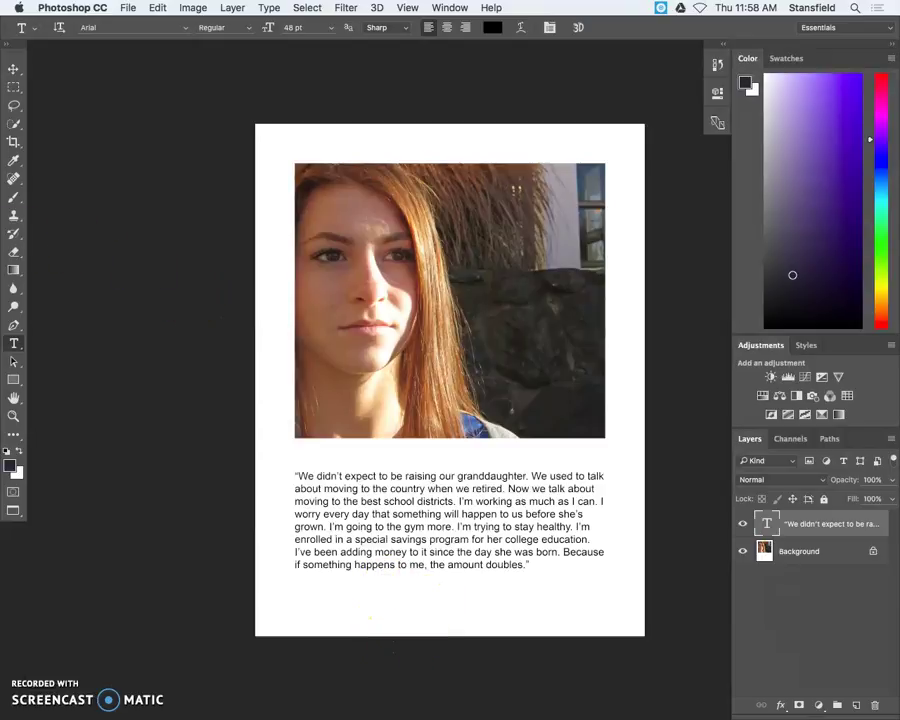
left_click(14, 141)
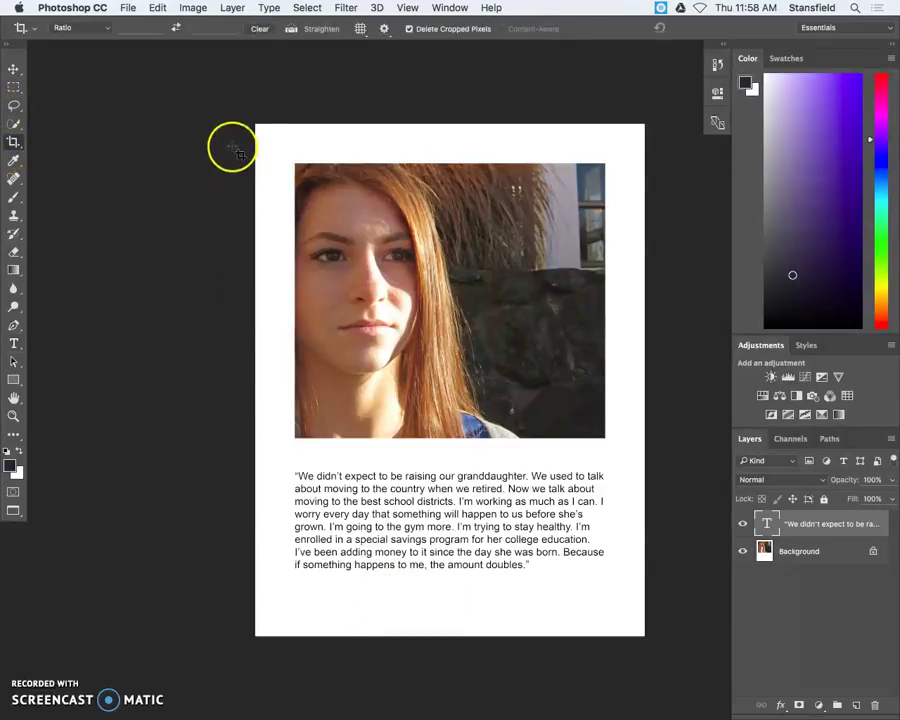
left_click_drag(243, 105, 700, 650)
left_click_drag(451, 625, 449, 609)
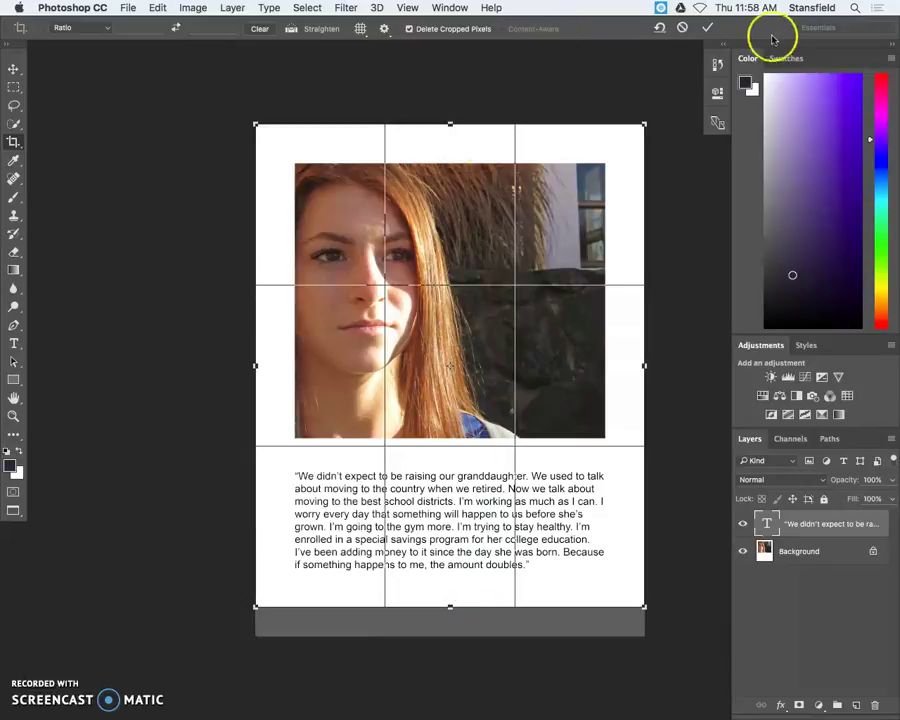
left_click(707, 28)
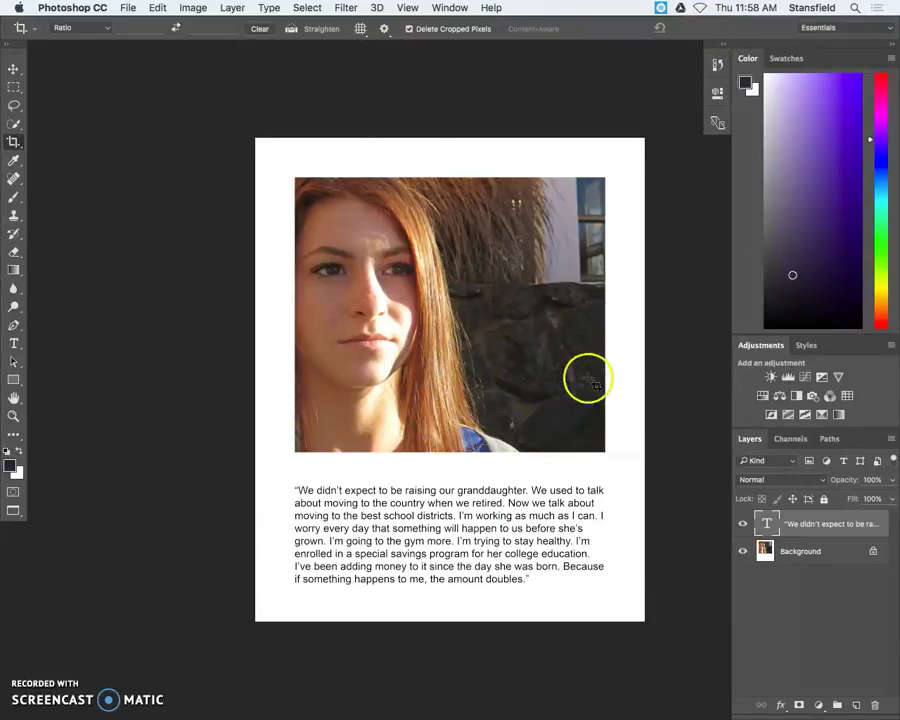
left_click(128, 7)
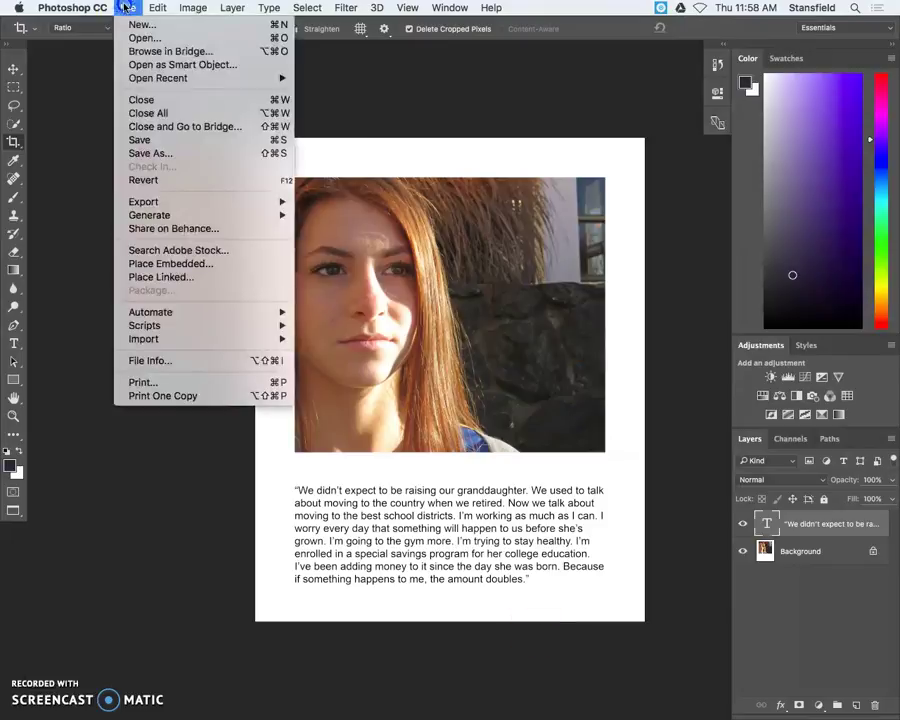
left_click(190, 155)
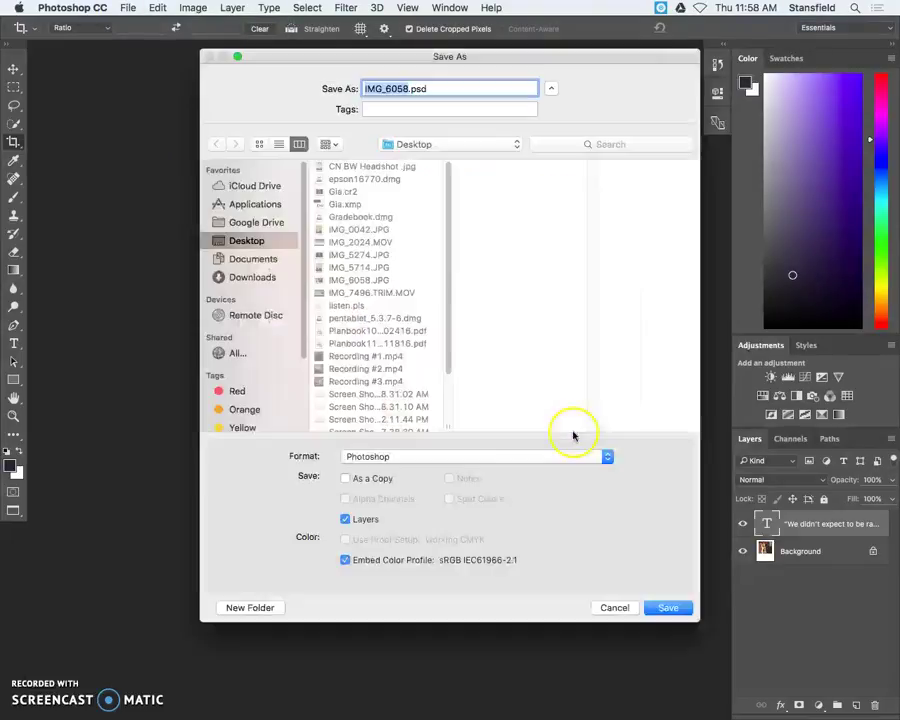
left_click(425, 456)
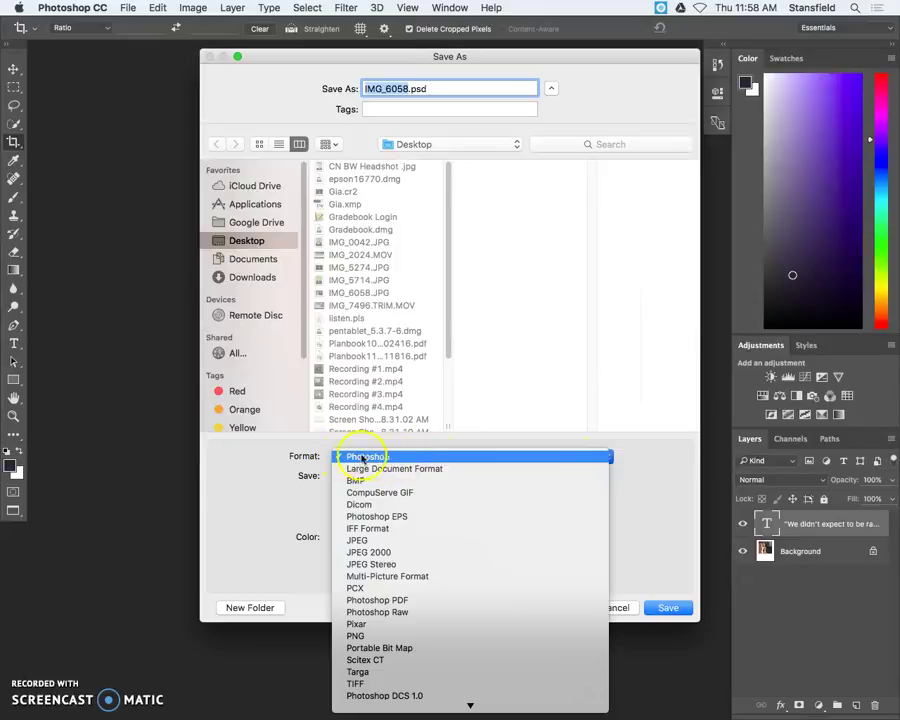
left_click(378, 458)
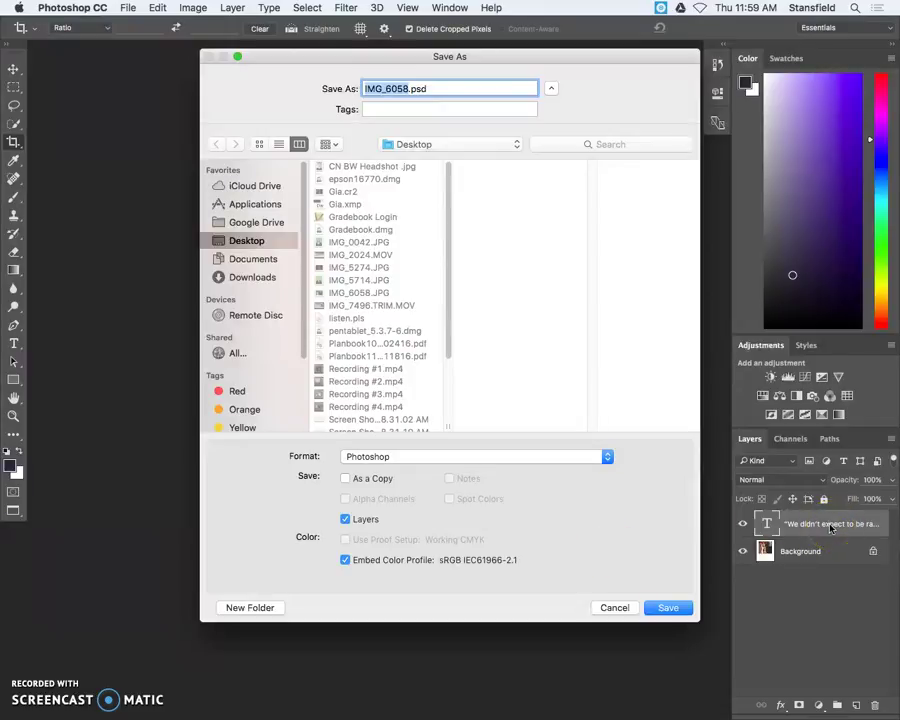
left_click(497, 457)
left_click(481, 458)
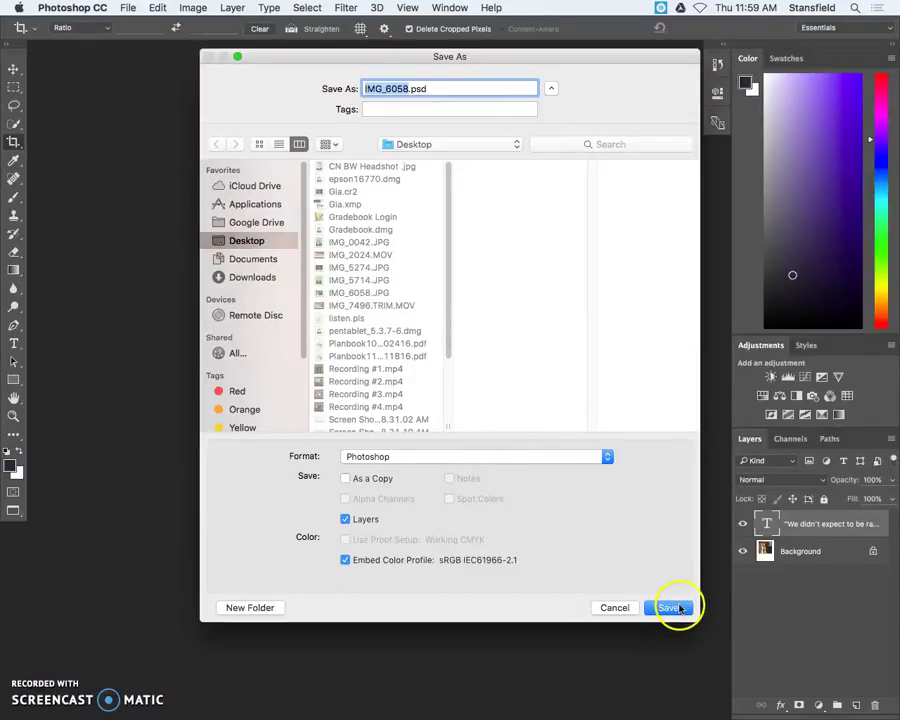
Step: Cancel the pending save, then resize the image to 72 ppi and 1000 px tall (806 px wide)
left_click(613, 608)
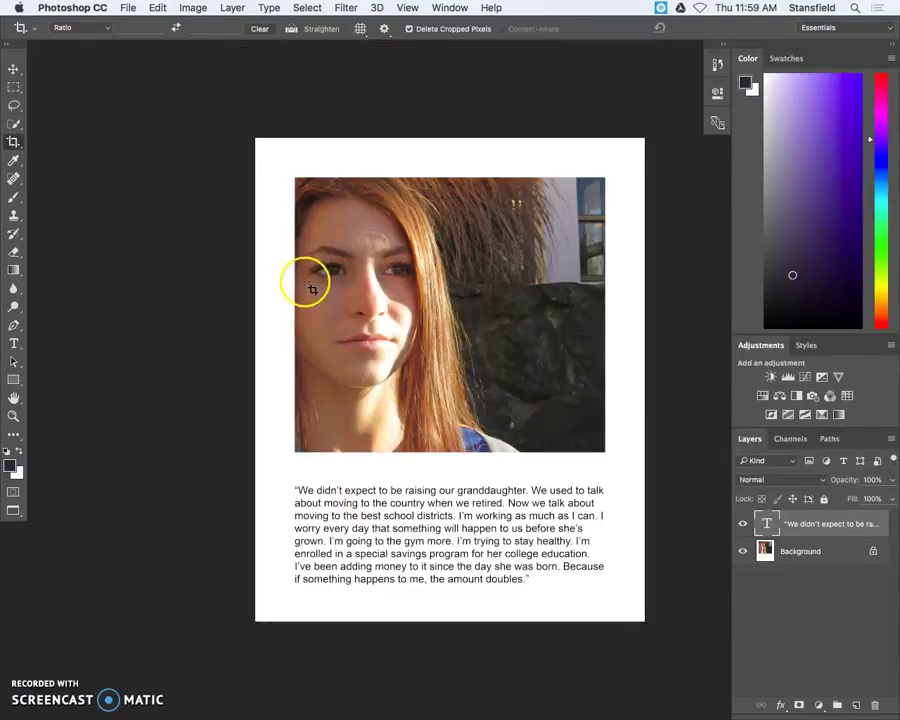
left_click(193, 8)
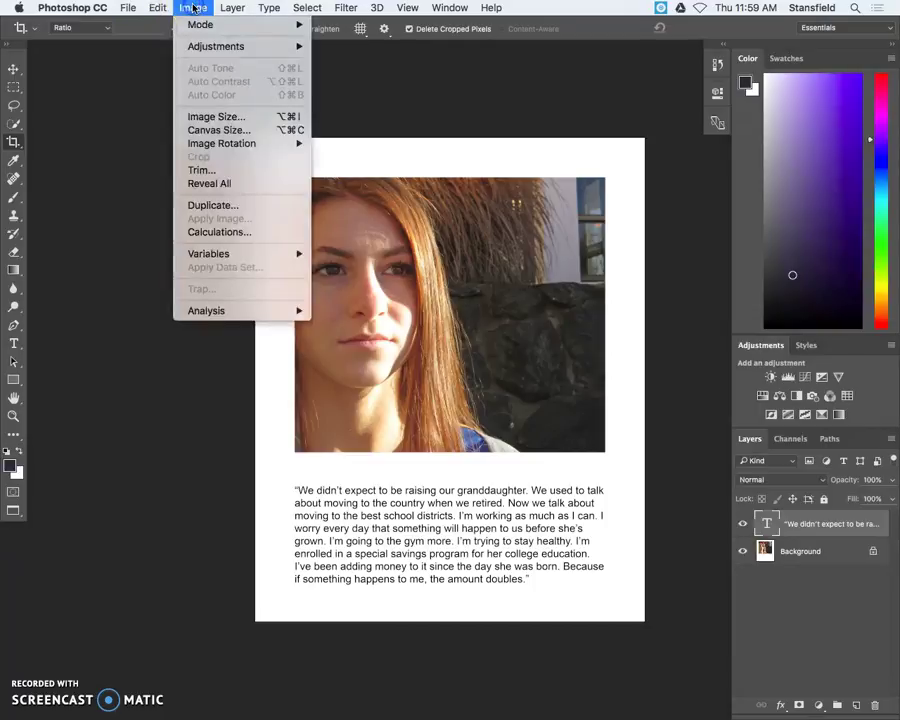
left_click(257, 116)
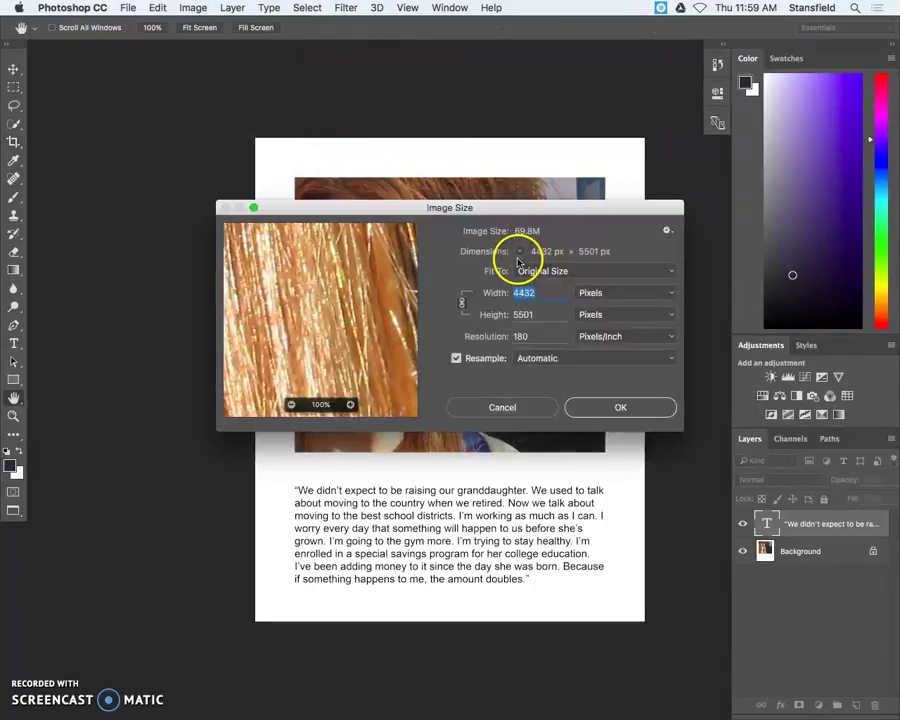
left_click(522, 337)
type("72")
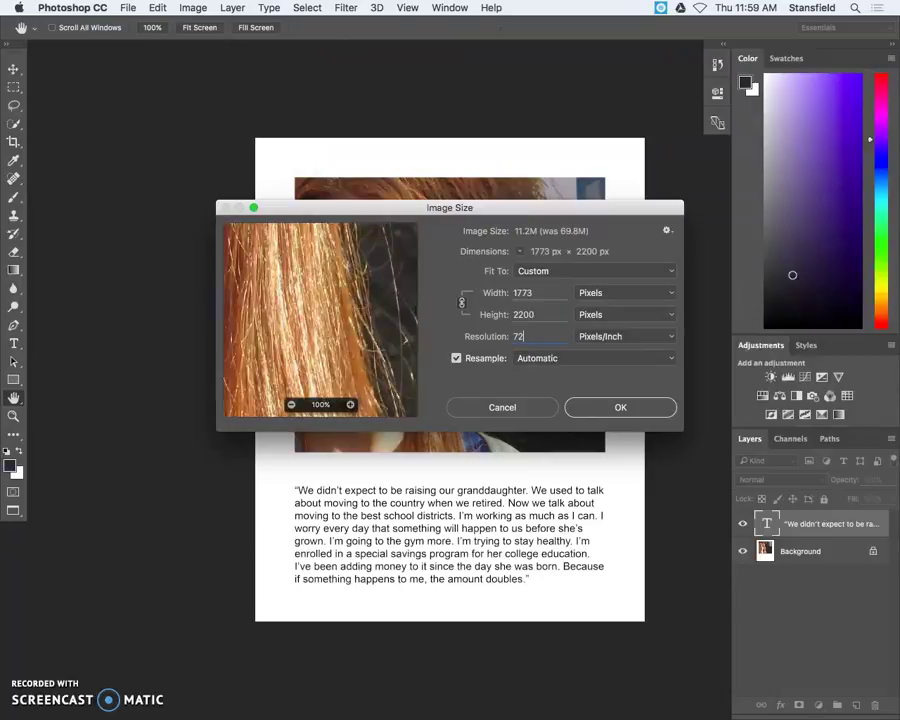
double_click(530, 314)
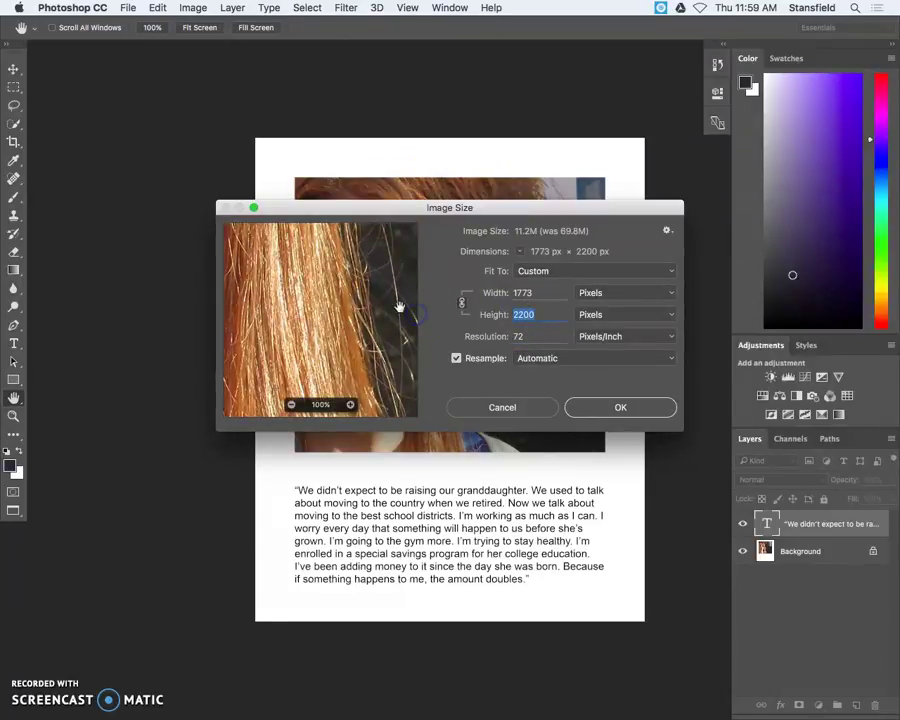
type("1000")
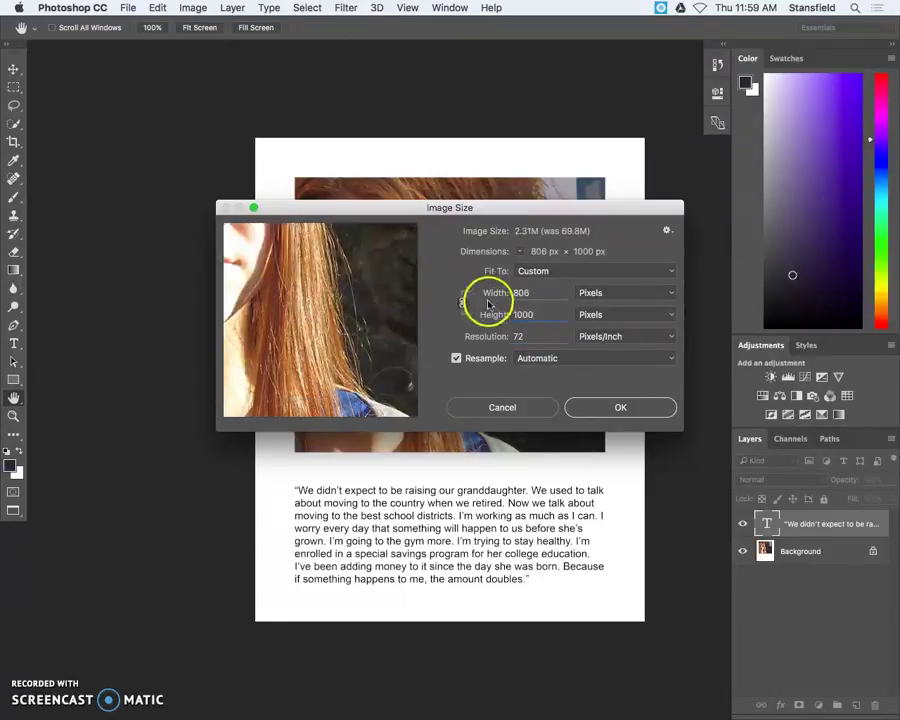
double_click(522, 314)
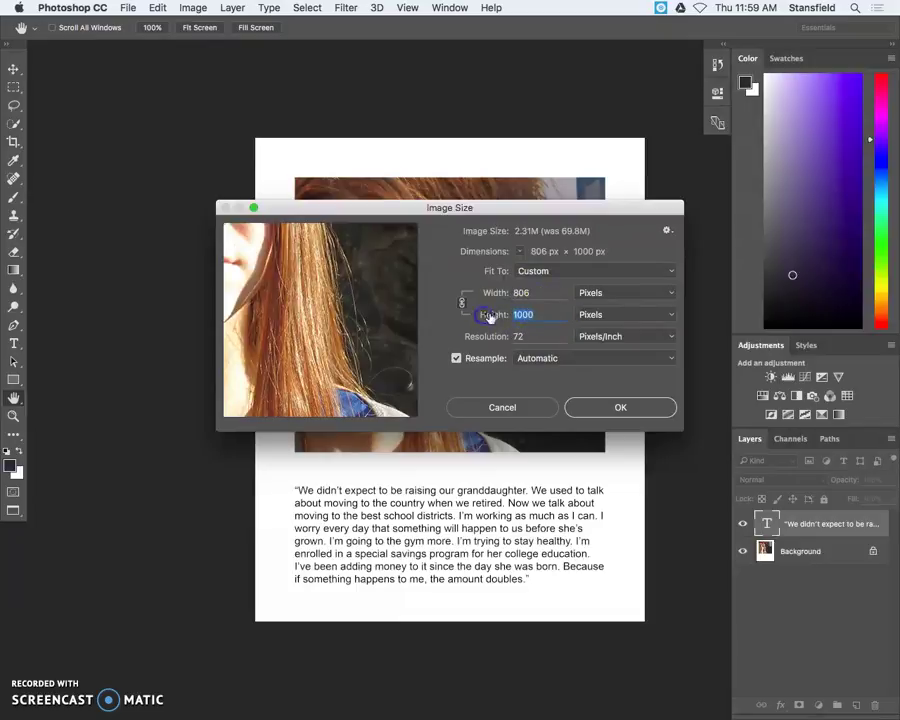
double_click(522, 293)
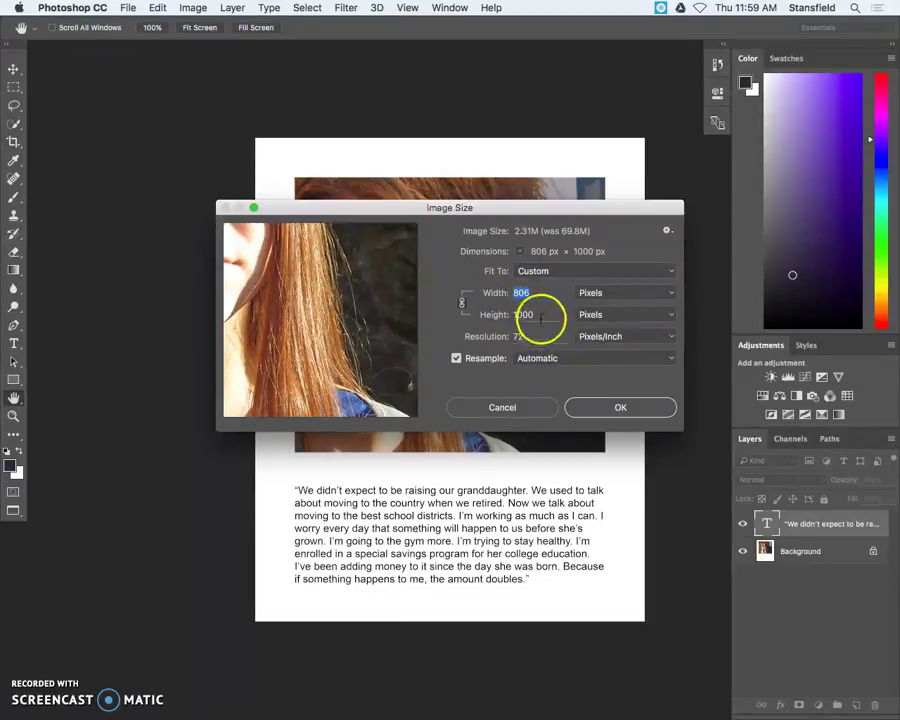
double_click(522, 314)
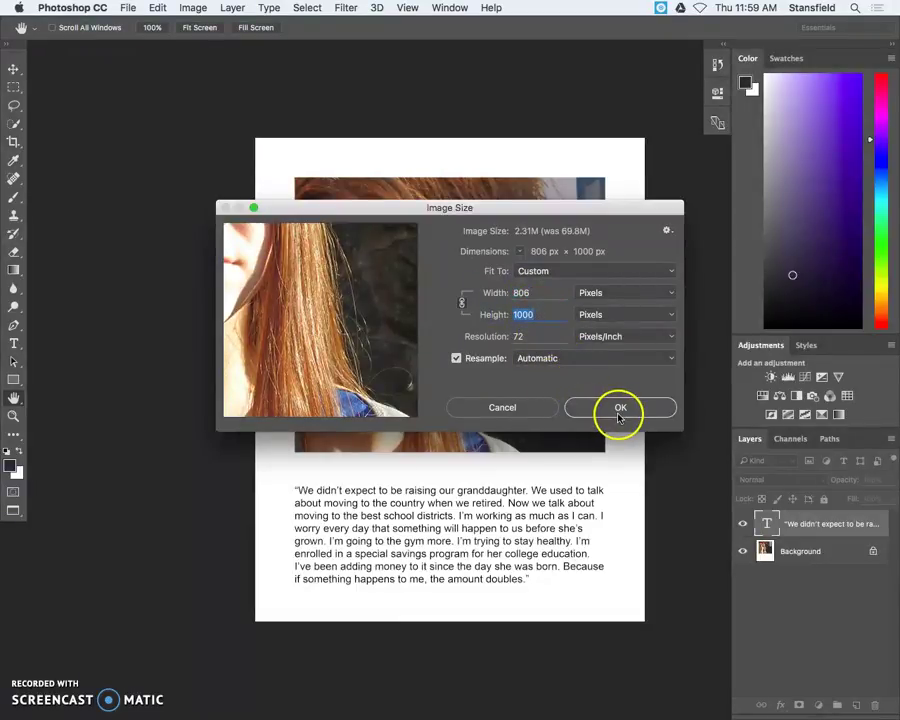
left_click(620, 408)
Step: Save a JPEG copy named IMG_6058 copy.jpg to the Desktop at Maximum quality 12
key("c")
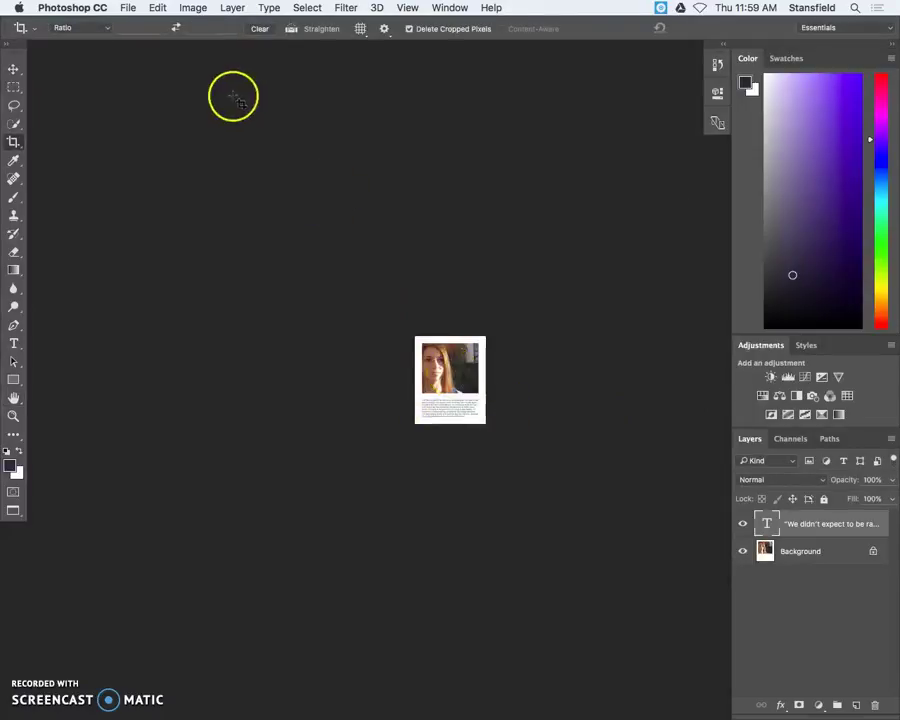
left_click(128, 7)
left_click(187, 155)
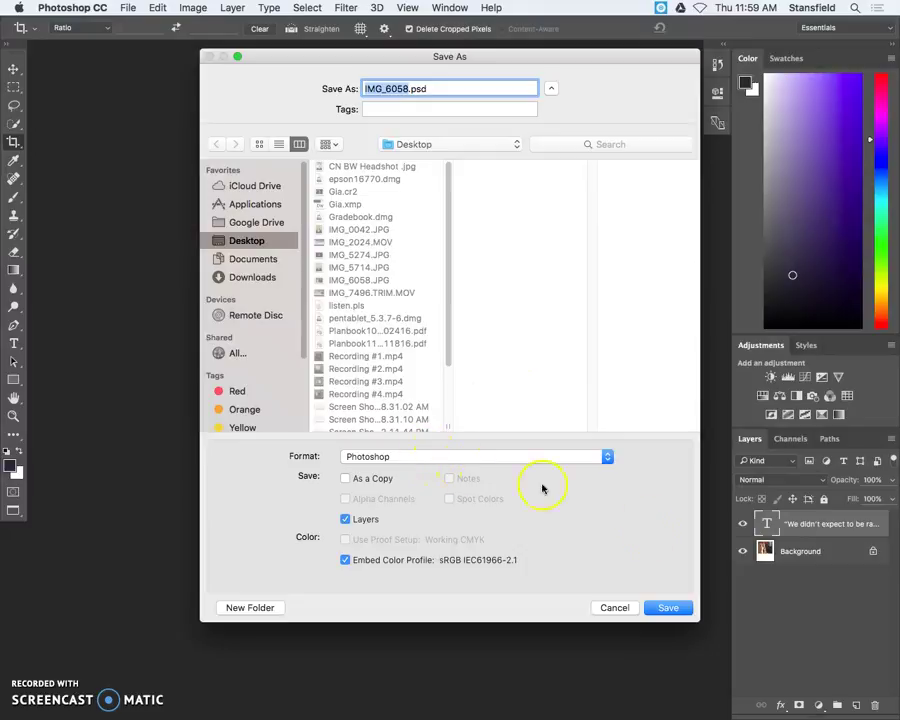
left_click(512, 457)
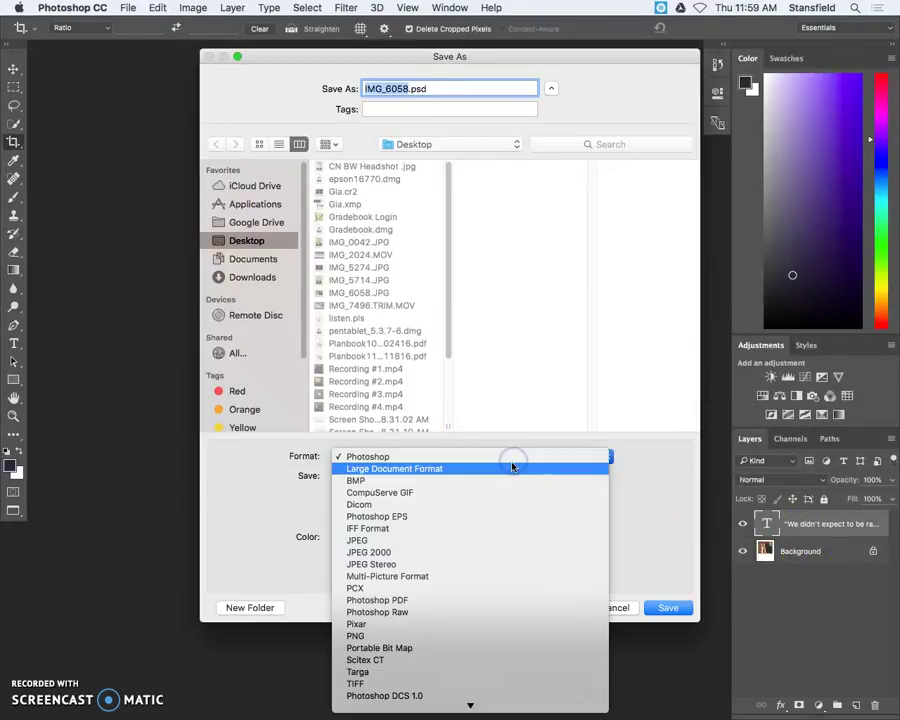
left_click(497, 540)
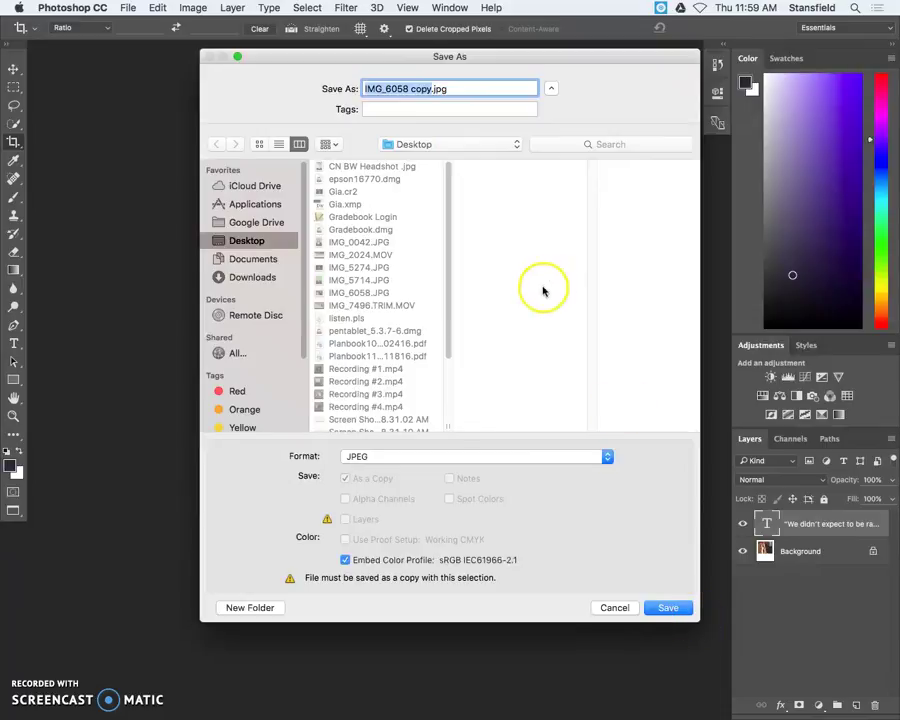
left_click(667, 609)
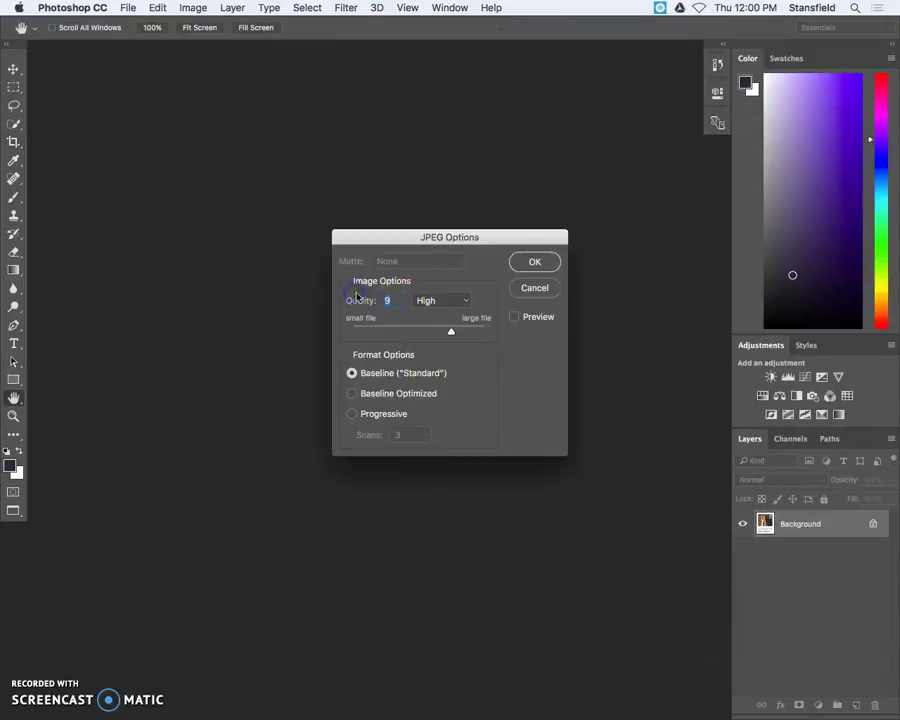
left_click(535, 266)
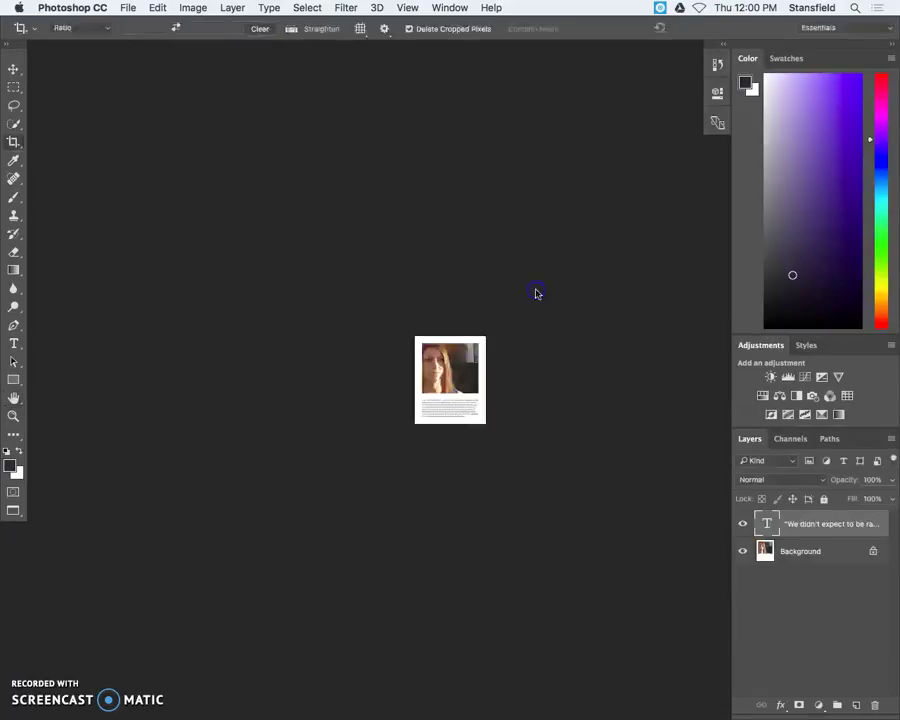
left_click(141, 446)
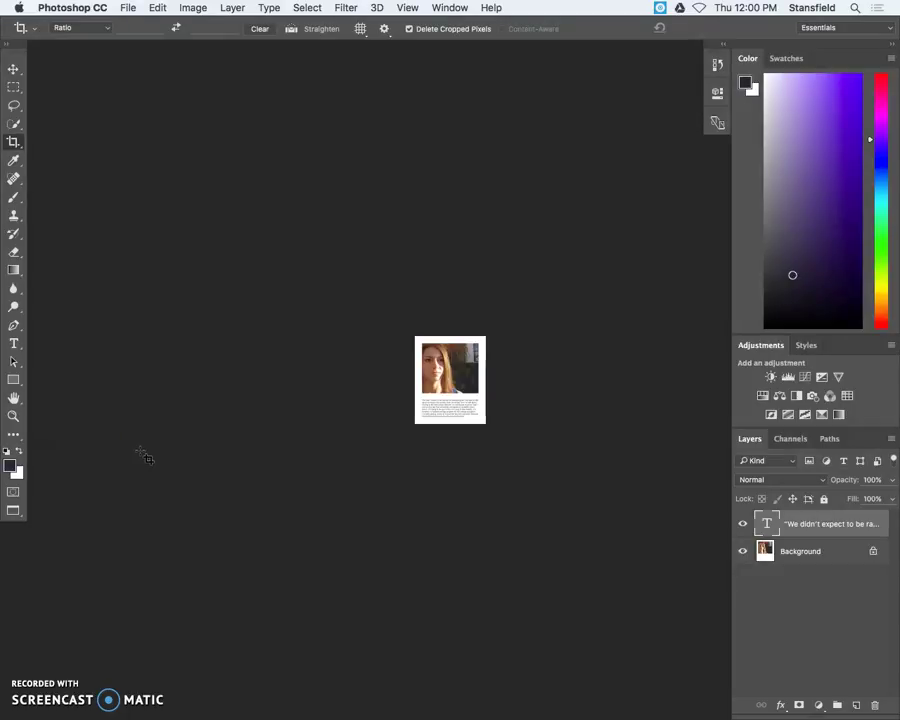
mouse_move(160, 462)
left_mouse_down()
mouse_move(169, 466)
mouse_move(149, 589)
mouse_move(149, 581)
mouse_move(44, 673)
mouse_move(22, 716)
mouse_move(22, 672)
left_mouse_up()
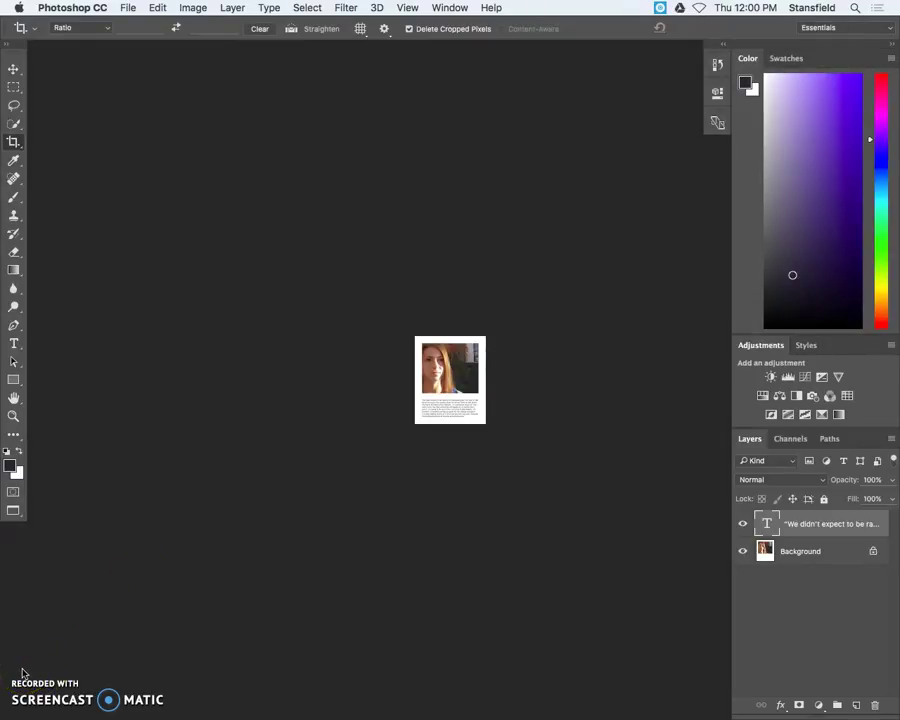